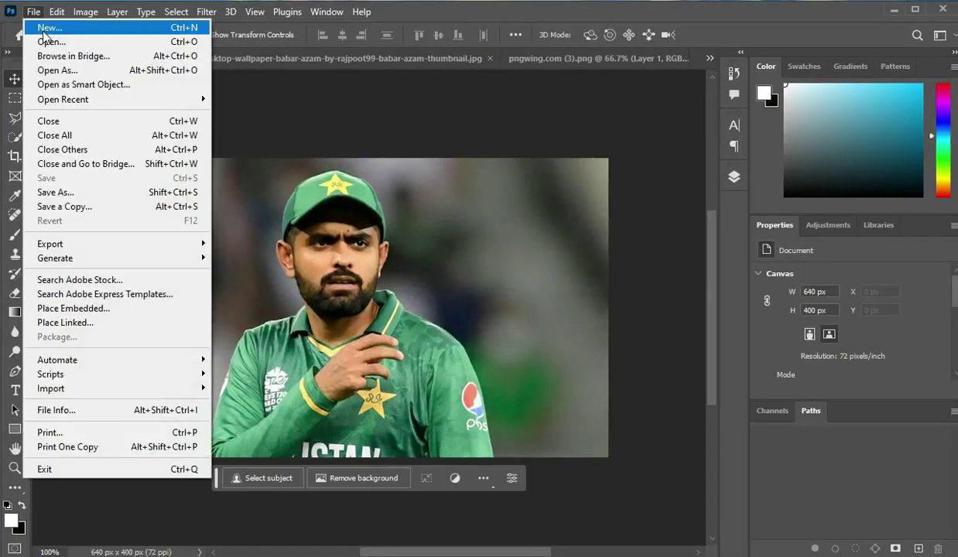
Step: Create a 4800 × 2700 px canvas with a #dcdcdc grey solid fill layer, then show the wallpaper photo
{"action": "left_click", "coordinate": [773, 515]}
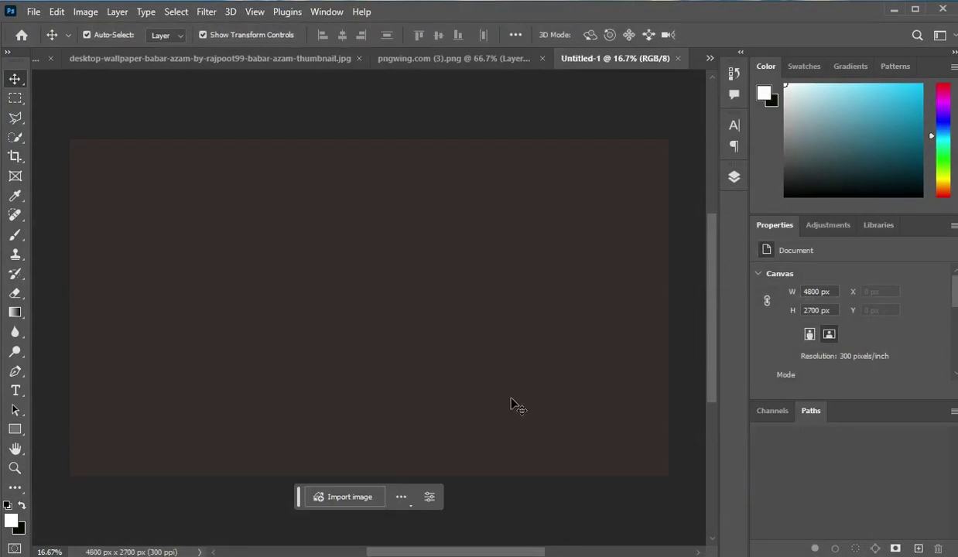
{"action": "left_click", "coordinate": [734, 176]}
{"action": "left_click", "coordinate": [635, 515]}
{"action": "left_click", "coordinate": [654, 260]}
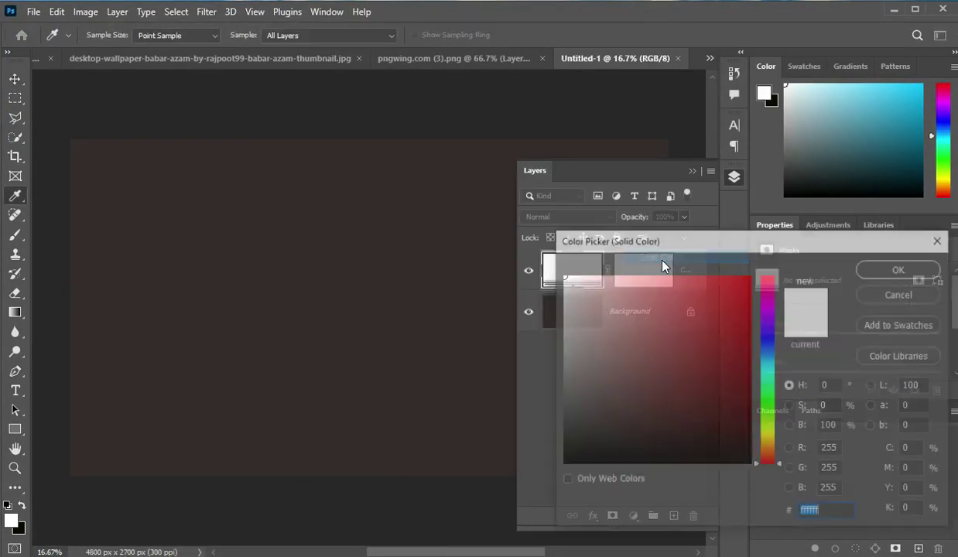
{"action": "left_click_drag", "start_coordinate": [568, 354], "coordinate": [561, 298]}
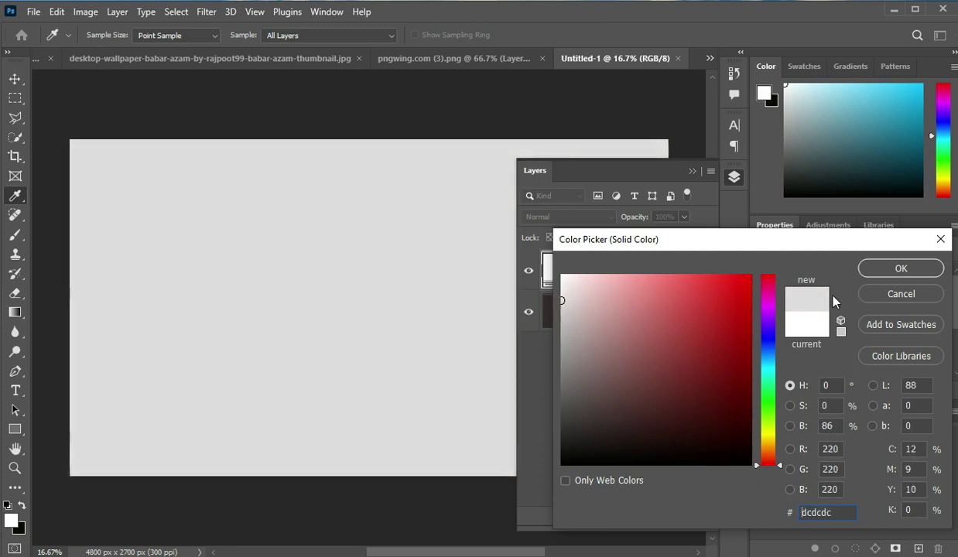
{"action": "key", "text": "Return"}
{"action": "left_click", "coordinate": [695, 172]}
{"action": "left_click", "coordinate": [170, 55]}
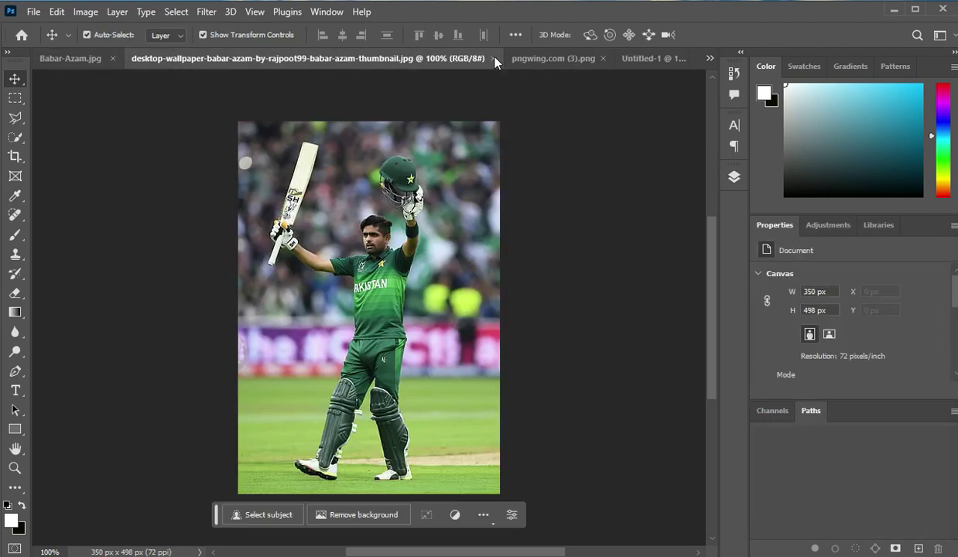
Step: Mask the player out of the portrait photo with Select Subject and drag the cutout onto the grey canvas
{"action": "left_click", "coordinate": [398, 55]}
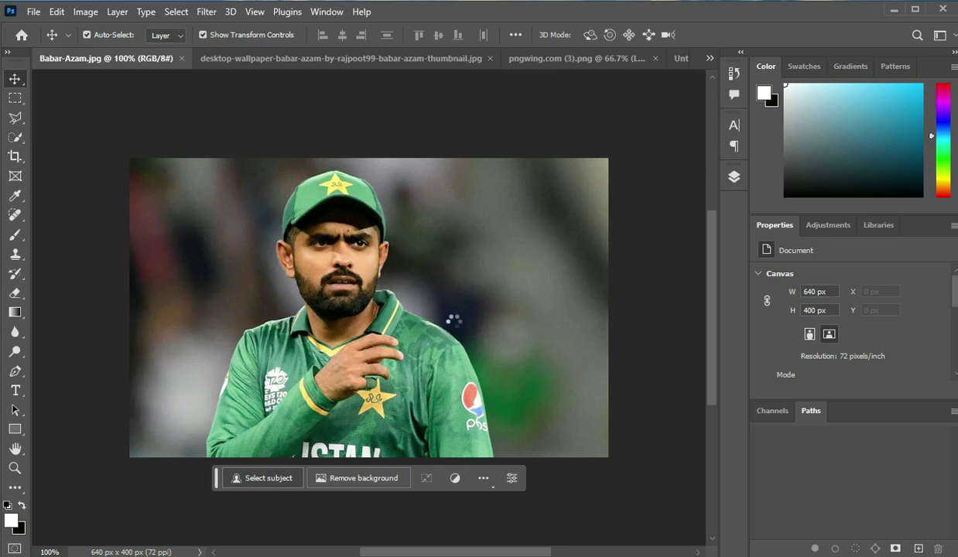
{"action": "left_click", "coordinate": [733, 176]}
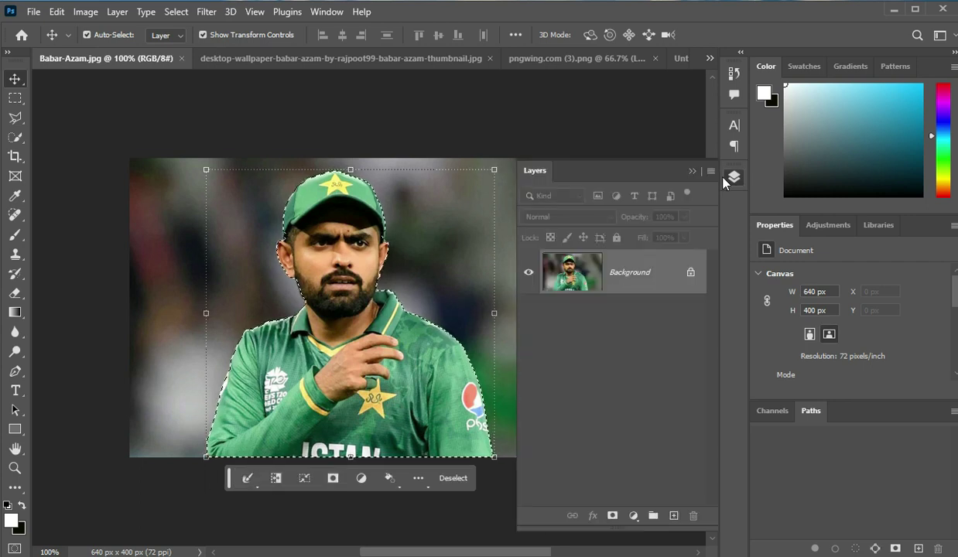
{"action": "left_click", "coordinate": [611, 516]}
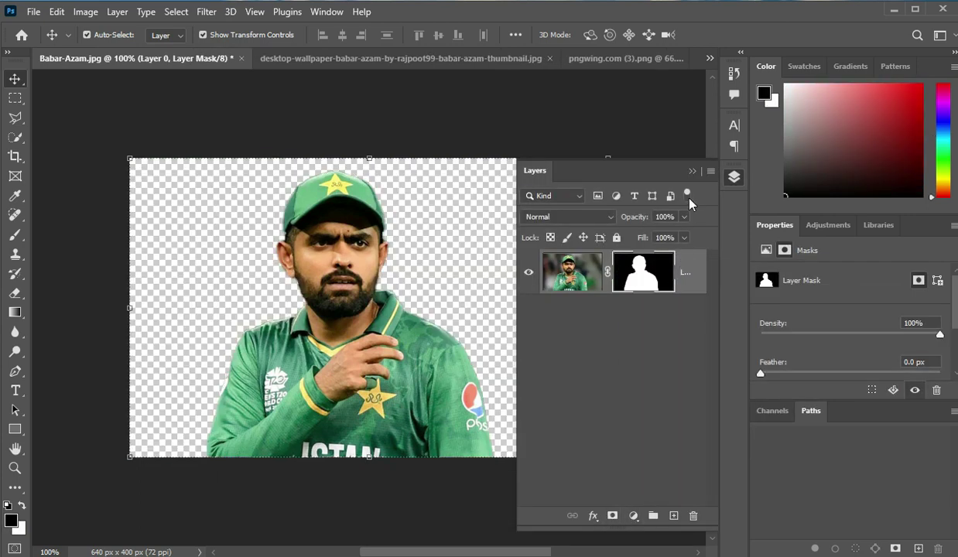
{"action": "left_click", "coordinate": [692, 172]}
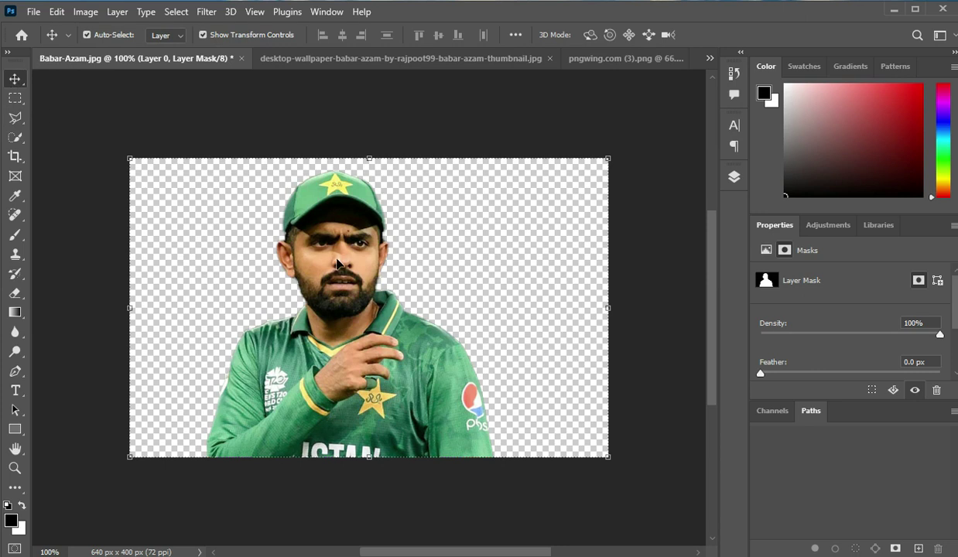
{"action": "left_click_drag", "start_coordinate": [713, 177], "coordinate": [344, 277]}
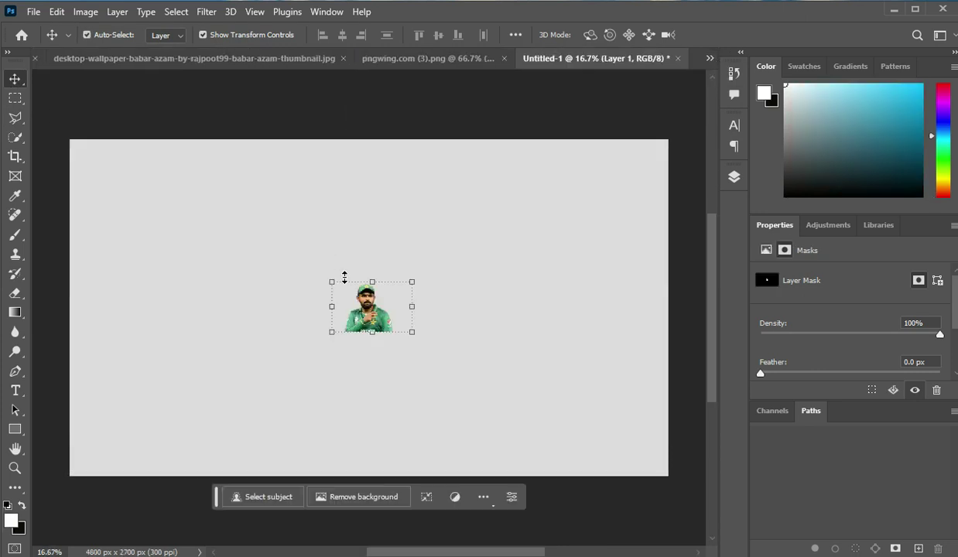
Step: Scale the player cutout up to about 3328 px wide and move it up and right
{"action": "left_click_drag", "start_coordinate": [415, 335], "coordinate": [545, 420]}
{"action": "left_click_drag", "start_coordinate": [397, 374], "coordinate": [428, 374]}
{"action": "key", "text": "Return"}
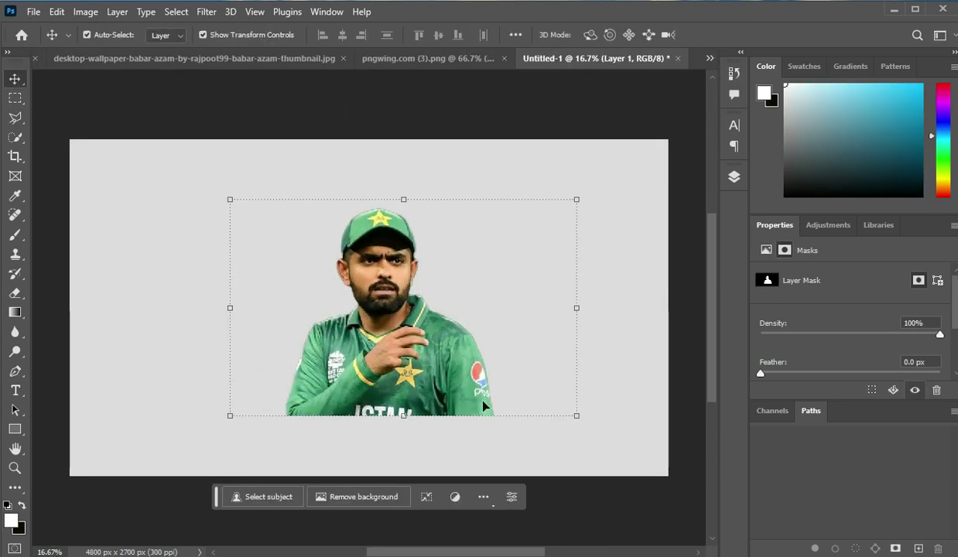
{"action": "left_click_drag", "start_coordinate": [576, 415], "coordinate": [611, 437]}
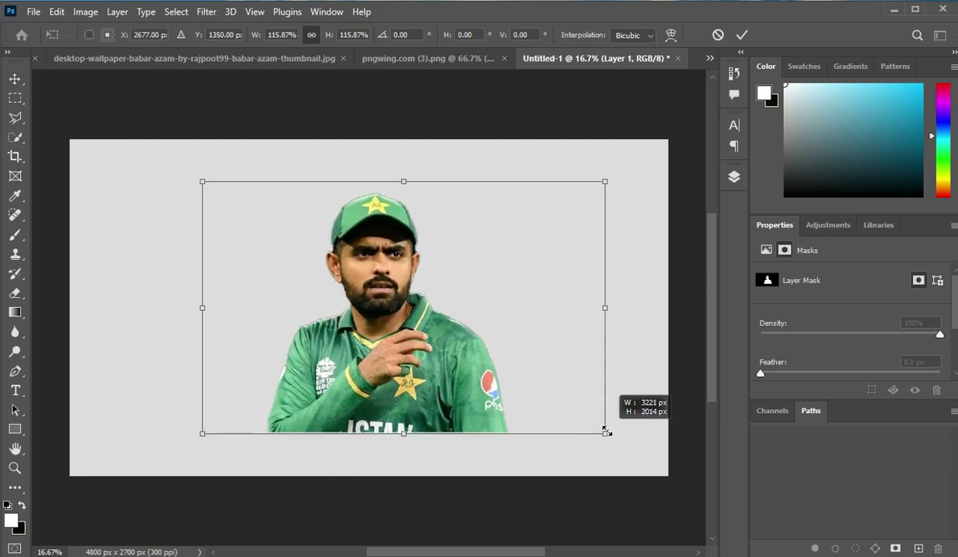
{"action": "left_click_drag", "start_coordinate": [503, 387], "coordinate": [537, 376]}
{"action": "key", "text": "Return"}
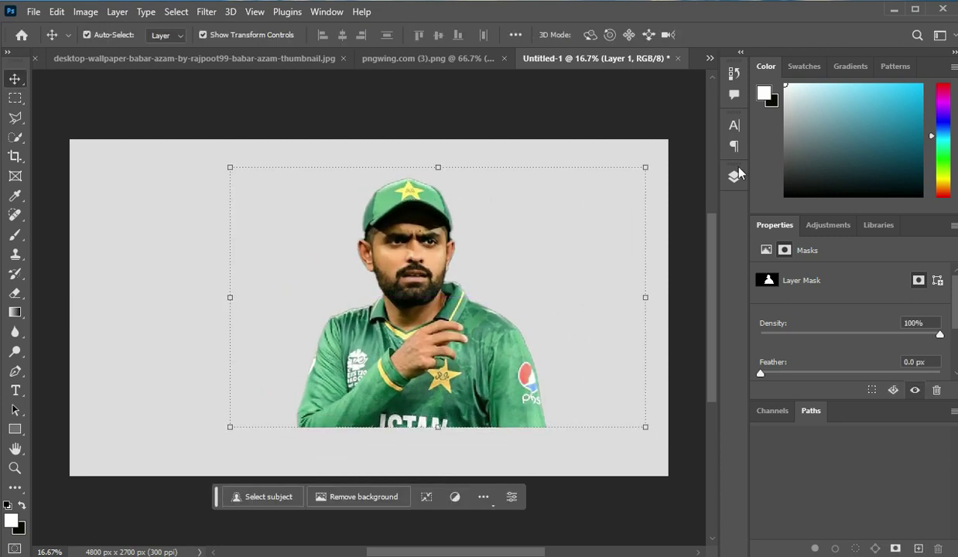
Step: Try painting the cutout's mask with a 700 px brush at 100% flow, then undo it
{"action": "left_click", "coordinate": [734, 176]}
{"action": "left_click", "coordinate": [644, 284]}
{"action": "left_click", "coordinate": [691, 171]}
{"action": "left_click", "coordinate": [15, 234]}
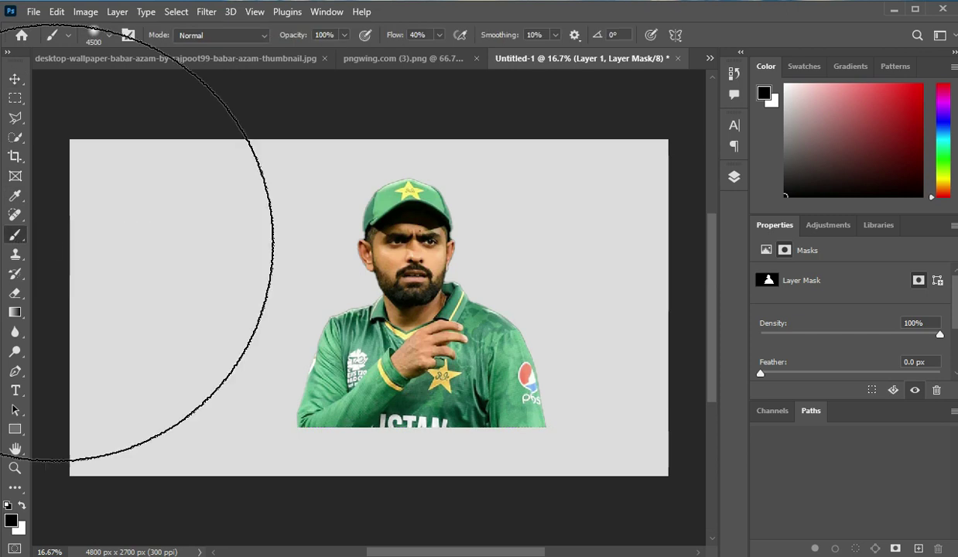
{"action": "key", "text": "shift+0"}
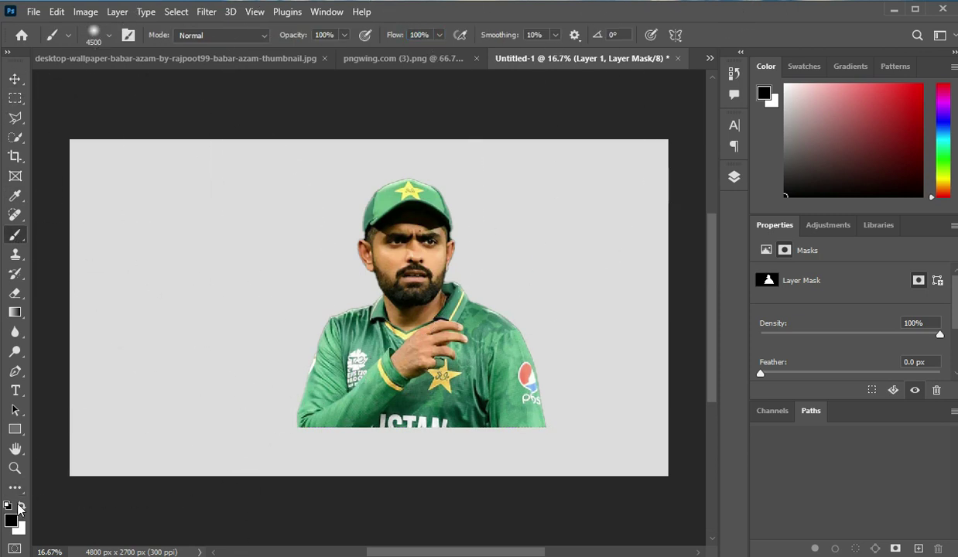
{"action": "key", "text": "bracketleft"}
{"action": "key", "text": "bracketleft"}
{"action": "key", "text": "bracketleft"}
{"action": "key", "text": "bracketleft"}
{"action": "key", "text": "bracketleft"}
{"action": "key", "text": "bracketleft"}
{"action": "key", "text": "bracketleft"}
{"action": "key", "text": "bracketleft"}
{"action": "key", "text": "bracketleft"}
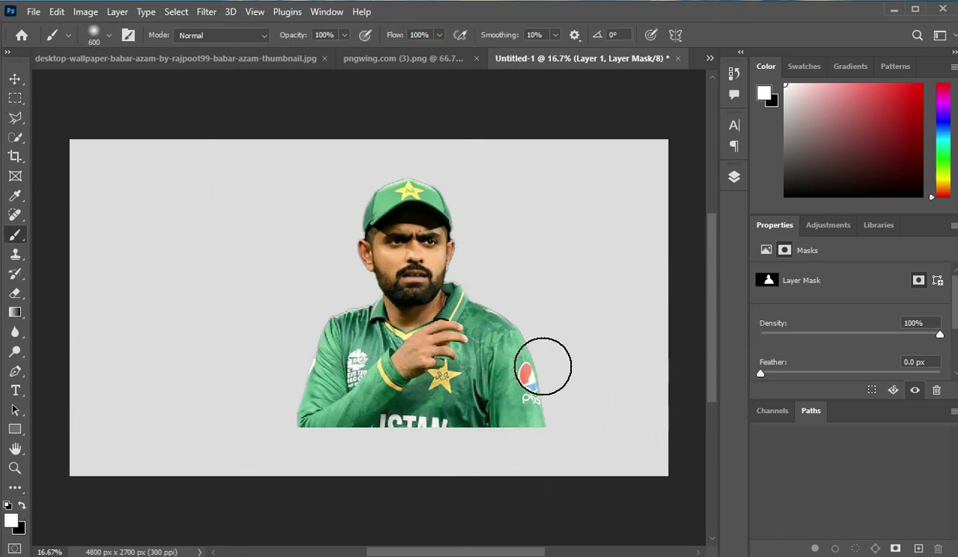
{"action": "left_click_drag", "start_coordinate": [547, 367], "coordinate": [550, 427]}
{"action": "key", "text": "ctrl+z"}
Step: Try a white fade over the shirt's bottom on the layer pixels, undo it, and reselect the mask
{"action": "left_click", "coordinate": [735, 177]}
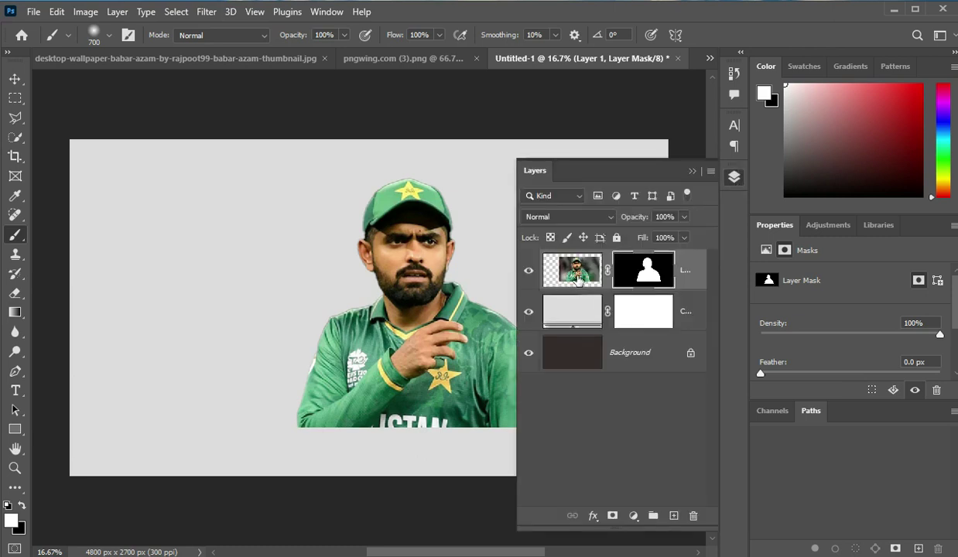
{"action": "left_click", "coordinate": [572, 270]}
{"action": "mouse_move", "coordinate": [466, 342]}
{"action": "left_mouse_down"}
{"action": "mouse_move", "coordinate": [466, 433]}
{"action": "mouse_move", "coordinate": [423, 434]}
{"action": "mouse_move", "coordinate": [457, 441]}
{"action": "left_mouse_up"}
{"action": "key", "text": "ctrl+z"}
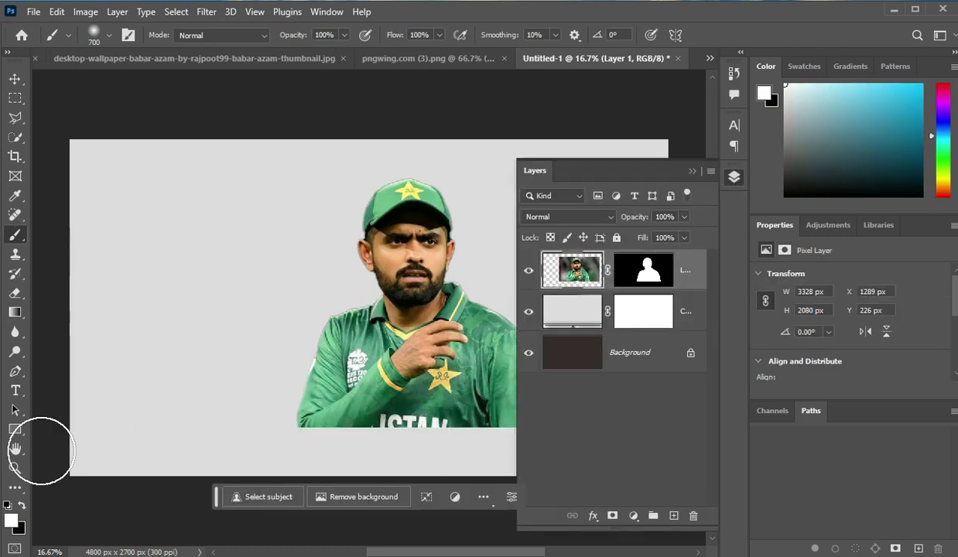
{"action": "left_click", "coordinate": [631, 269]}
Step: Soften the shirt's lower-left mask edge, then convert the cutout to a smart object and rasterize it
{"action": "left_click_drag", "start_coordinate": [333, 433], "coordinate": [303, 424]}
{"action": "right_click", "coordinate": [673, 272]}
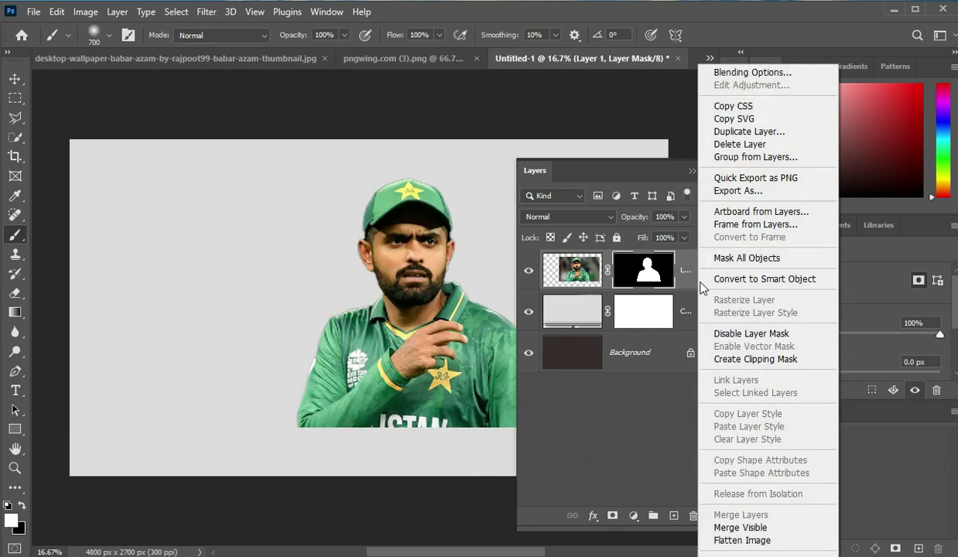
{"action": "left_click", "coordinate": [707, 271]}
{"action": "left_click", "coordinate": [692, 170]}
{"action": "key", "text": "e"}
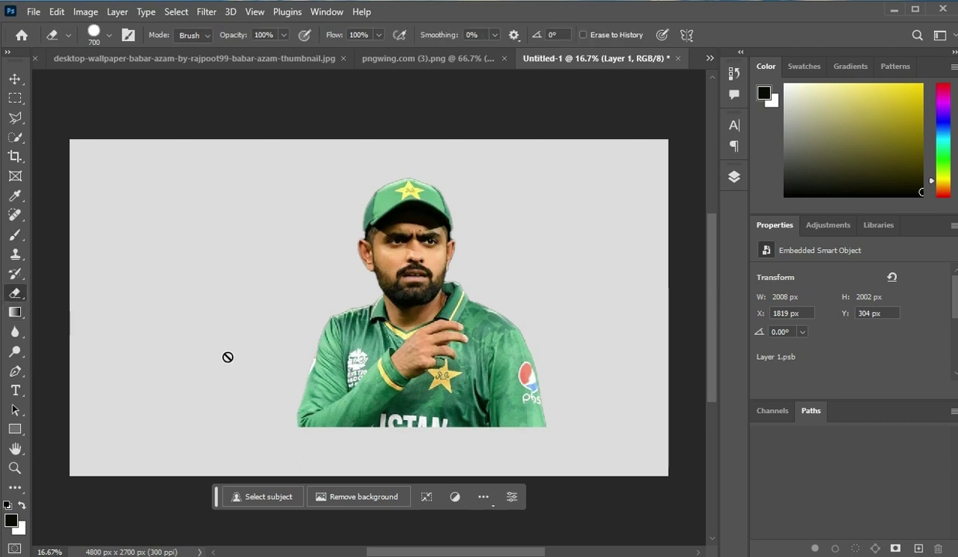
{"action": "left_click", "coordinate": [490, 340]}
{"action": "left_click", "coordinate": [423, 225]}
Step: Erase the shirt's bottom, right edge, flag patch and stray spot with a soft 700 px eraser
{"action": "left_click_drag", "start_coordinate": [567, 427], "coordinate": [495, 451]}
{"action": "key", "text": "ctrl+z"}
{"action": "right_click", "coordinate": [544, 431]}
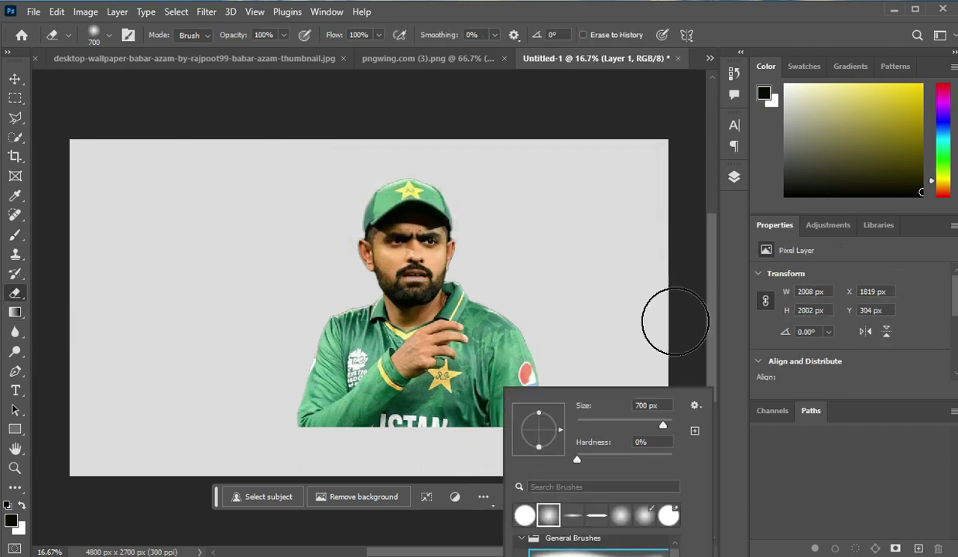
{"action": "mouse_move", "coordinate": [647, 357]}
{"action": "left_mouse_down"}
{"action": "mouse_move", "coordinate": [506, 441]}
{"action": "mouse_move", "coordinate": [255, 415]}
{"action": "mouse_move", "coordinate": [483, 458]}
{"action": "left_mouse_up"}
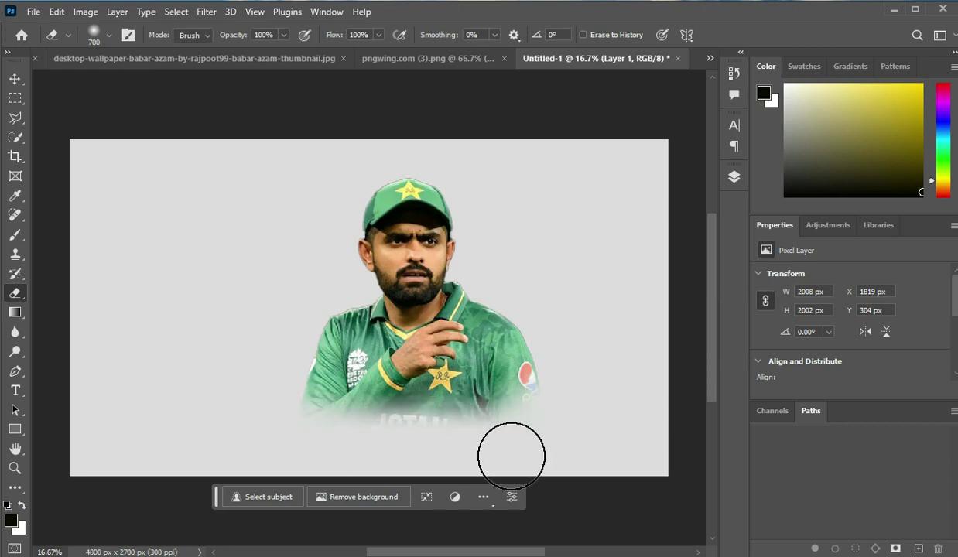
{"action": "left_click_drag", "start_coordinate": [585, 397], "coordinate": [575, 381]}
{"action": "left_click_drag", "start_coordinate": [554, 450], "coordinate": [443, 461]}
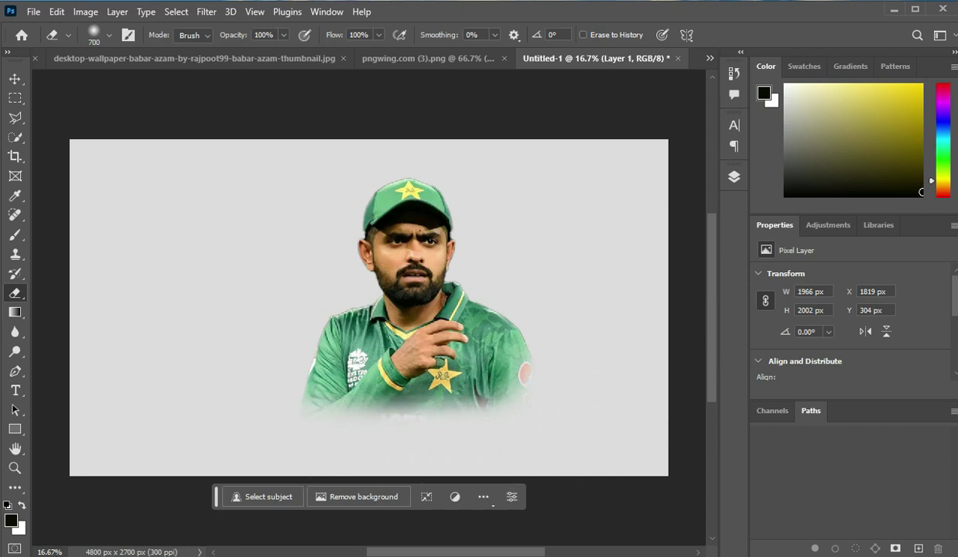
{"action": "mouse_move", "coordinate": [526, 441]}
{"action": "left_mouse_down"}
{"action": "mouse_move", "coordinate": [552, 336]}
{"action": "mouse_move", "coordinate": [559, 373]}
{"action": "left_mouse_up"}
{"action": "mouse_move", "coordinate": [573, 333]}
{"action": "left_mouse_down"}
{"action": "mouse_move", "coordinate": [595, 406]}
{"action": "mouse_move", "coordinate": [561, 371]}
{"action": "left_mouse_up"}
{"action": "left_click", "coordinate": [734, 176]}
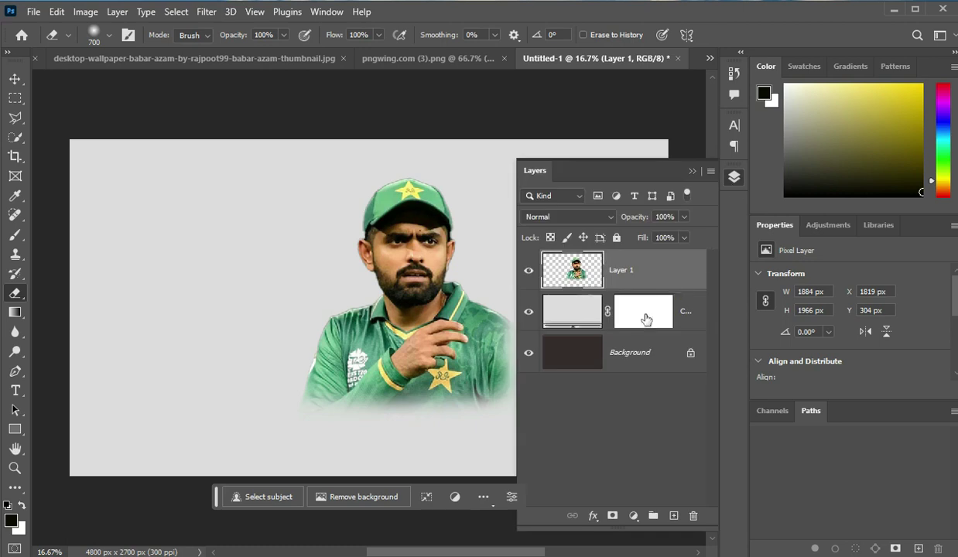
Step: Add a Black & White adjustment with Yellows 88 at 100% opacity, clipped to Layer 1
{"action": "left_click", "coordinate": [633, 514]}
{"action": "left_click", "coordinate": [664, 394]}
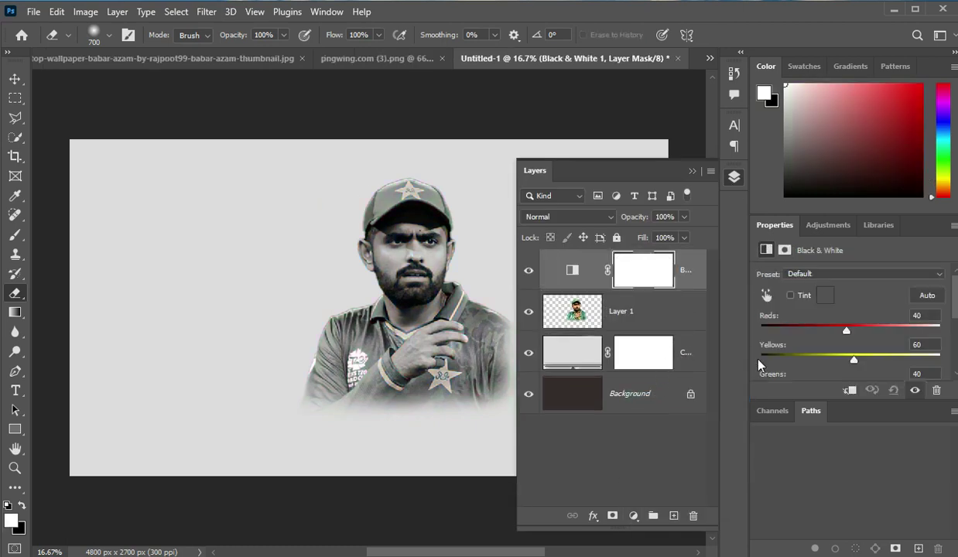
{"action": "left_click_drag", "start_coordinate": [858, 363], "coordinate": [861, 334]}
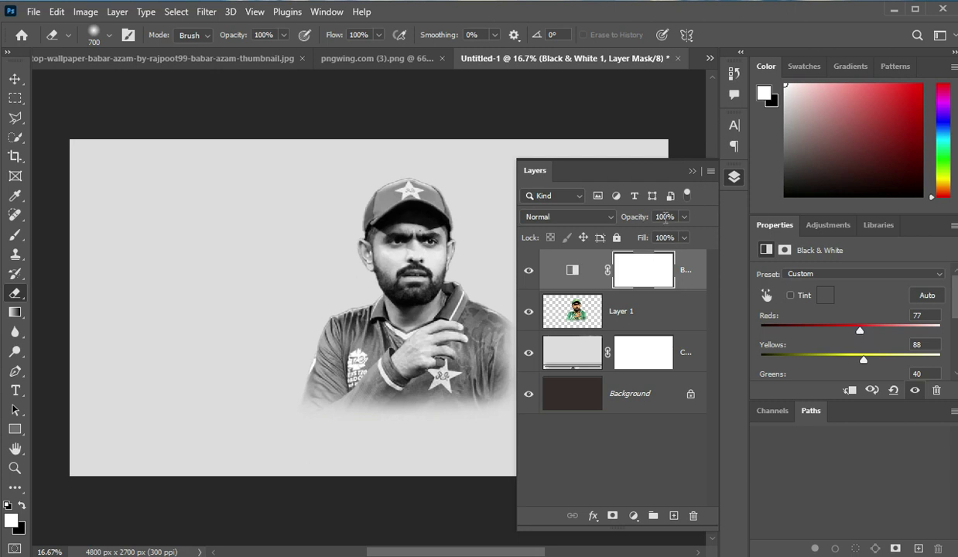
{"action": "type", "text": "50"}
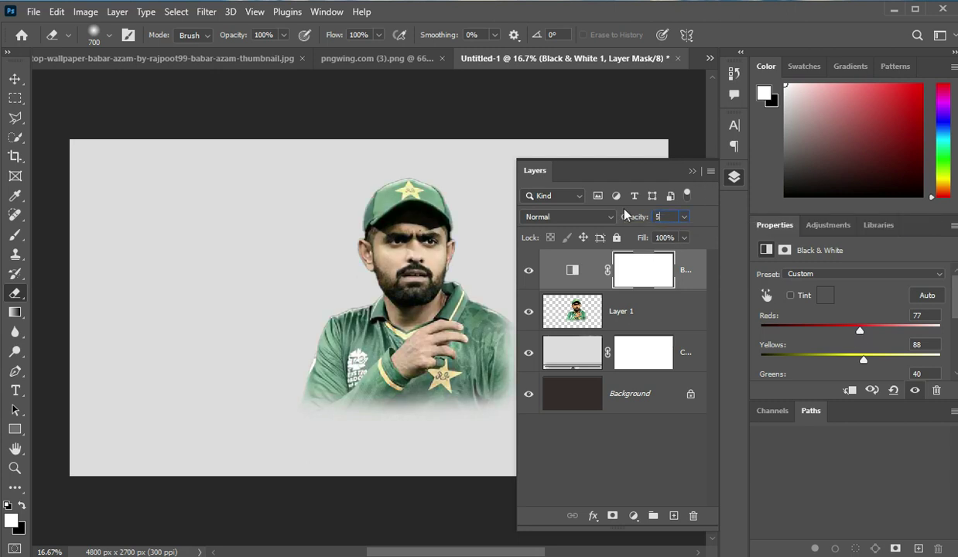
{"action": "key", "text": "BackSpace"}
{"action": "type", "text": "0"}
{"action": "key", "text": "Return"}
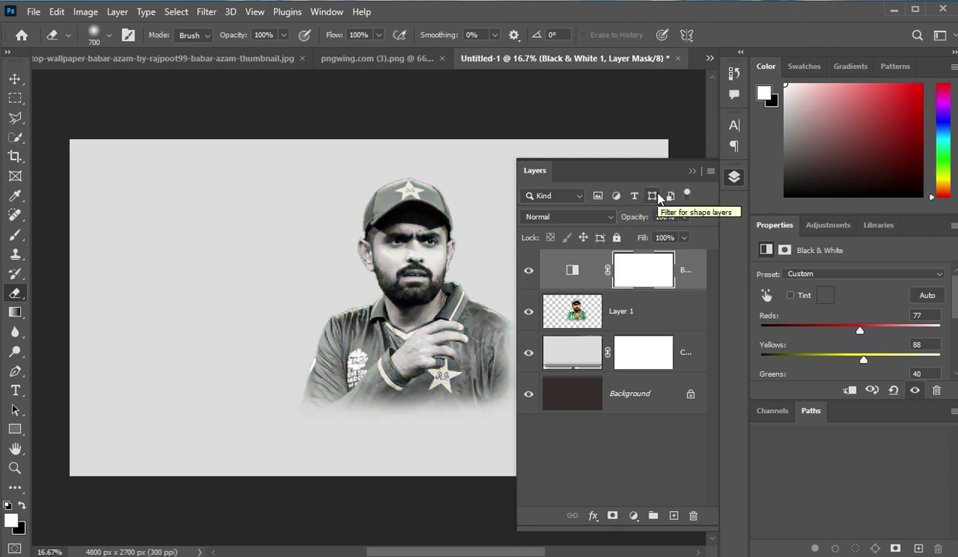
{"action": "scroll", "coordinate": [752, 331], "scroll_direction": "down", "scroll_amount": 3}
{"action": "left_click", "coordinate": [849, 391]}
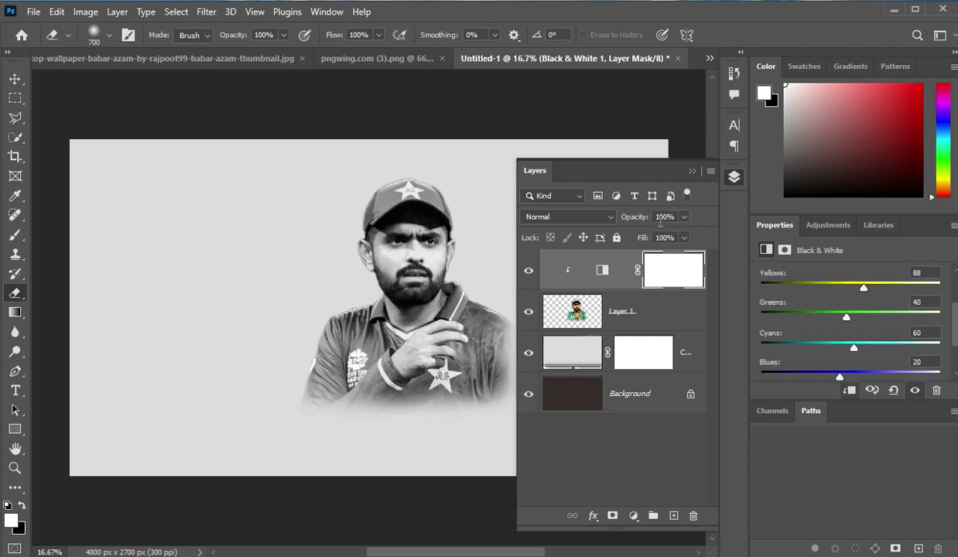
Step: Set the portrait layer's opacity to 60%
{"action": "left_click", "coordinate": [569, 310]}
{"action": "type", "text": "50"}
{"action": "key", "text": "BackSpace"}
{"action": "key", "text": "BackSpace"}
{"action": "type", "text": "60"}
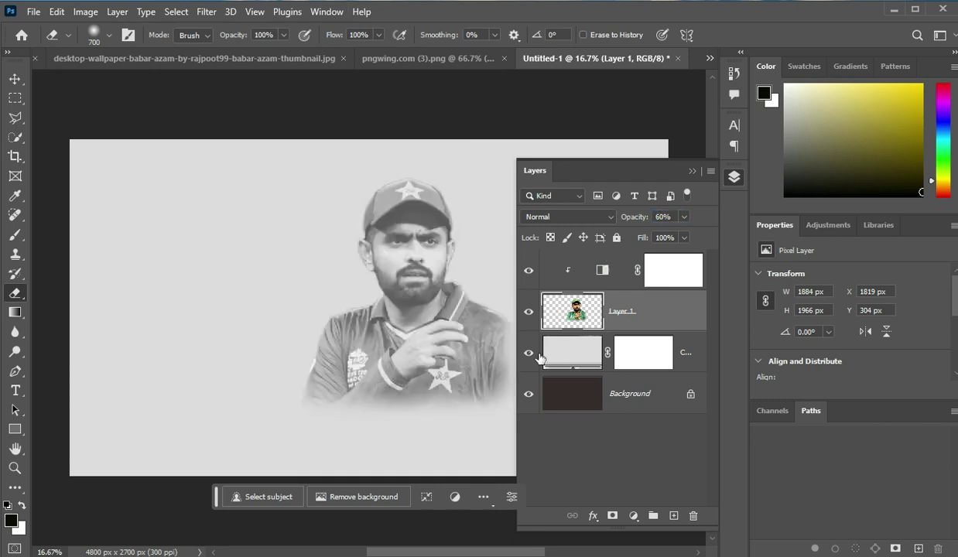
{"action": "scroll", "coordinate": [349, 252], "scroll_direction": "up", "scroll_amount": 1}
Step: Switch to the Move tool and bring up the batsman stadium photo
{"action": "left_click", "coordinate": [693, 170]}
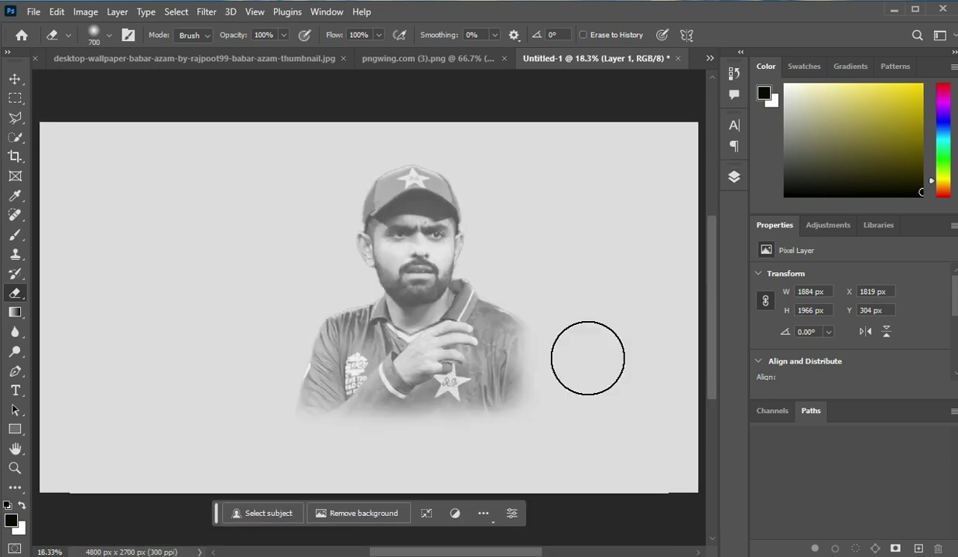
{"action": "key", "text": "v"}
{"action": "left_click", "coordinate": [410, 58]}
{"action": "left_click", "coordinate": [232, 54]}
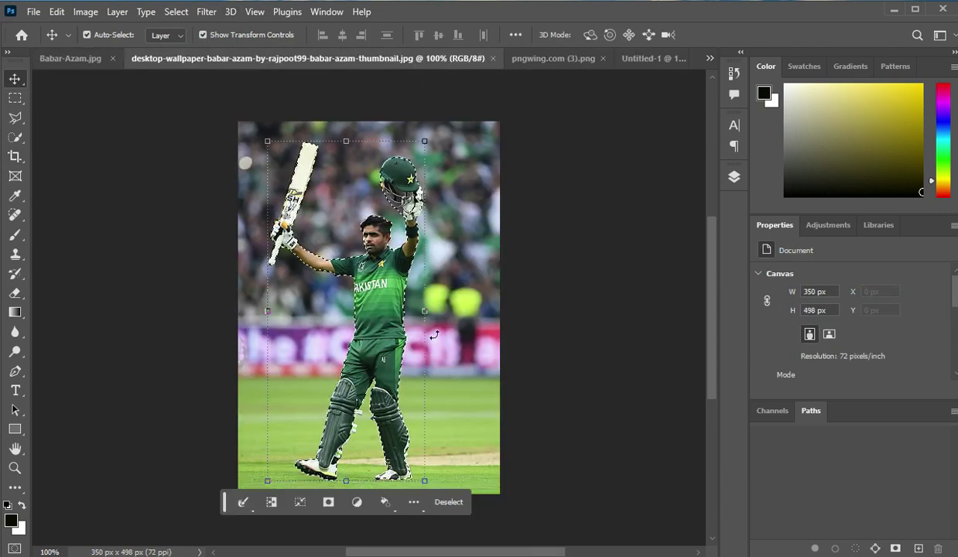
Step: Try a freehand lasso selection around the batsman's feet, then deselect it
{"action": "left_click", "coordinate": [15, 136]}
{"action": "left_click", "coordinate": [14, 117]}
{"action": "left_click", "coordinate": [62, 118]}
{"action": "left_click_drag", "start_coordinate": [317, 453], "coordinate": [285, 493]}
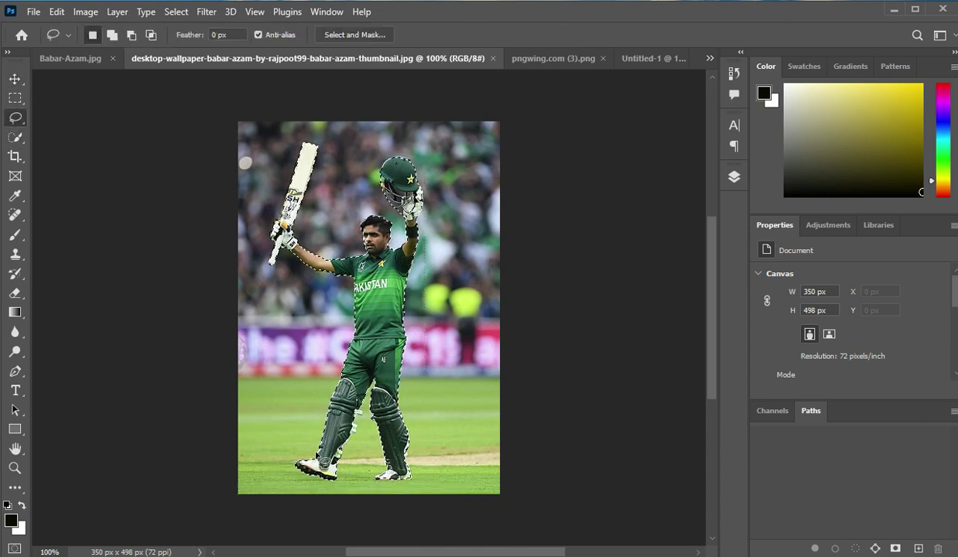
{"action": "left_click_drag", "start_coordinate": [415, 462], "coordinate": [418, 460]}
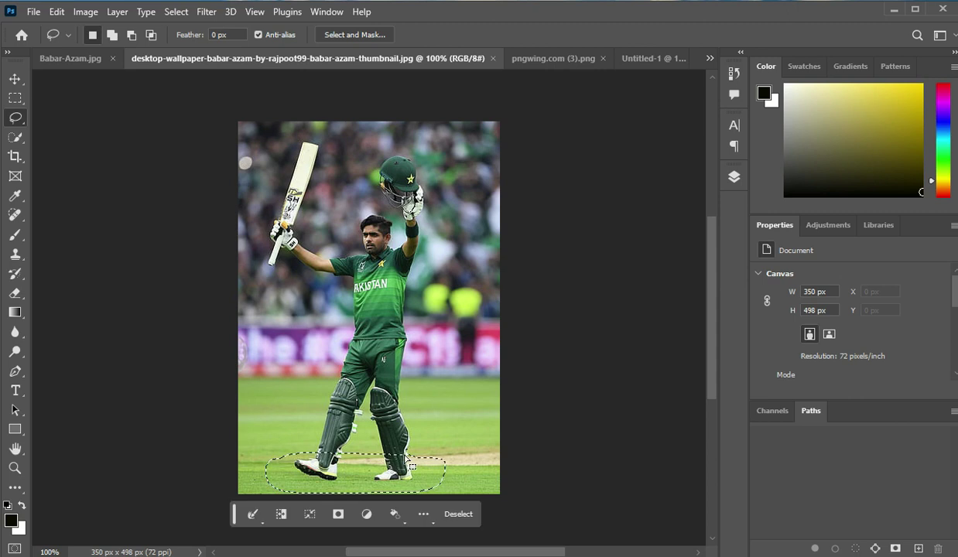
{"action": "left_click", "coordinate": [403, 462]}
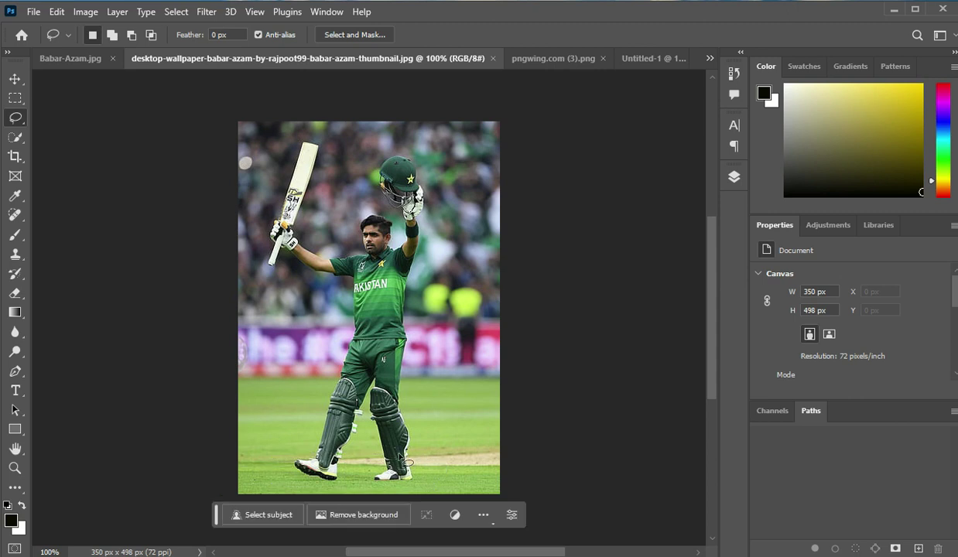
Step: Select the batsman with Object Selection and subtract the ground around his feet with the Lasso
{"action": "left_click", "coordinate": [15, 137]}
{"action": "left_click", "coordinate": [85, 137]}
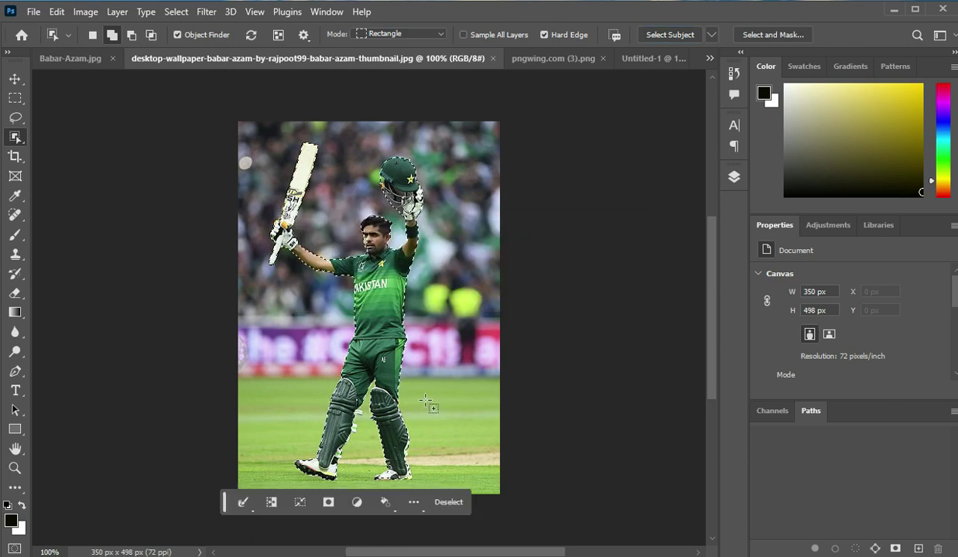
{"action": "key", "text": "l"}
{"action": "left_click", "coordinate": [131, 34]}
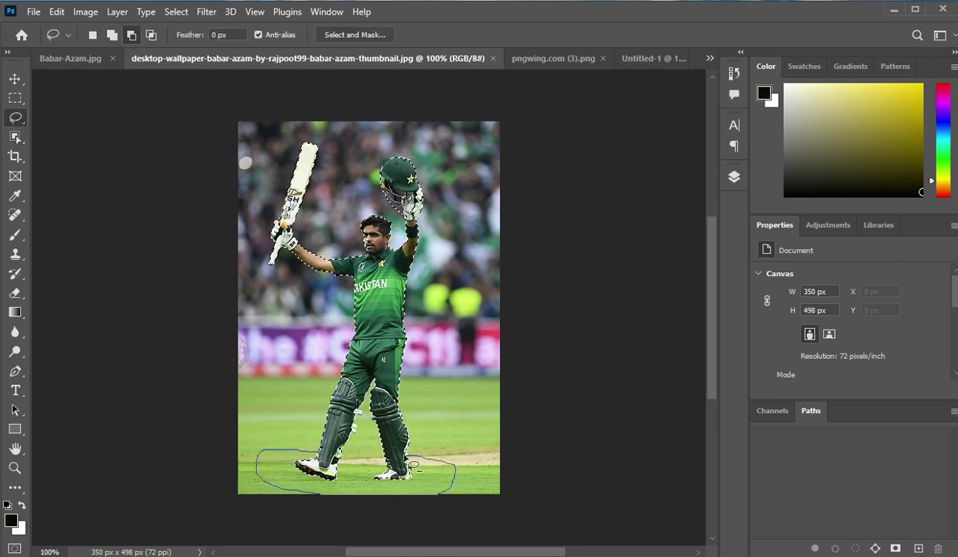
{"action": "left_click_drag", "start_coordinate": [364, 450], "coordinate": [362, 452]}
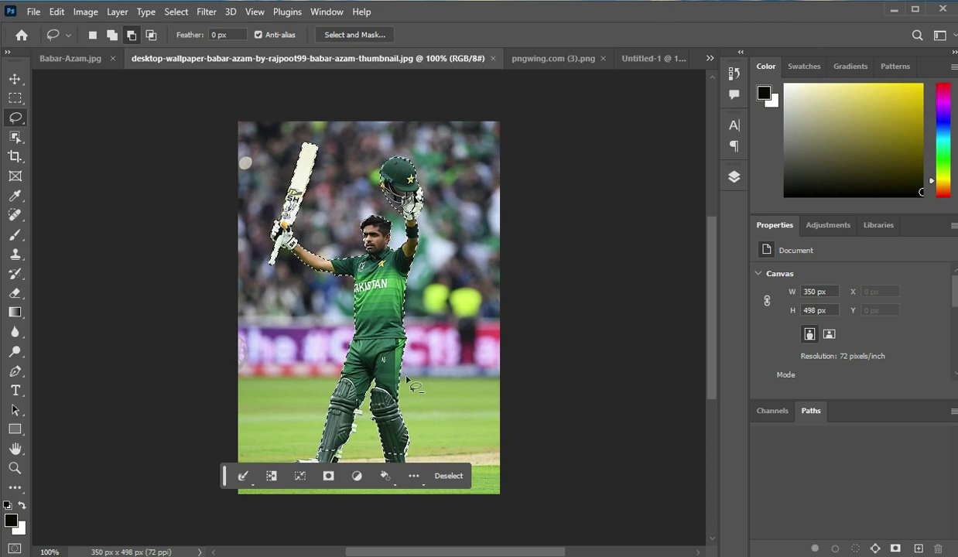
{"action": "key", "text": "ctrl+0"}
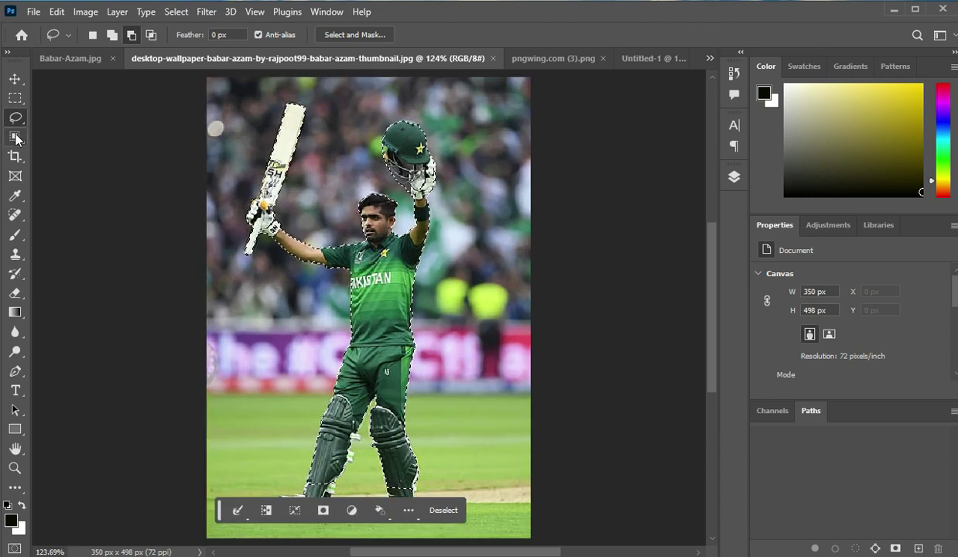
Step: Add the bottom grass strip to the selection using a smaller Quick Selection brush
{"action": "left_click", "coordinate": [17, 138]}
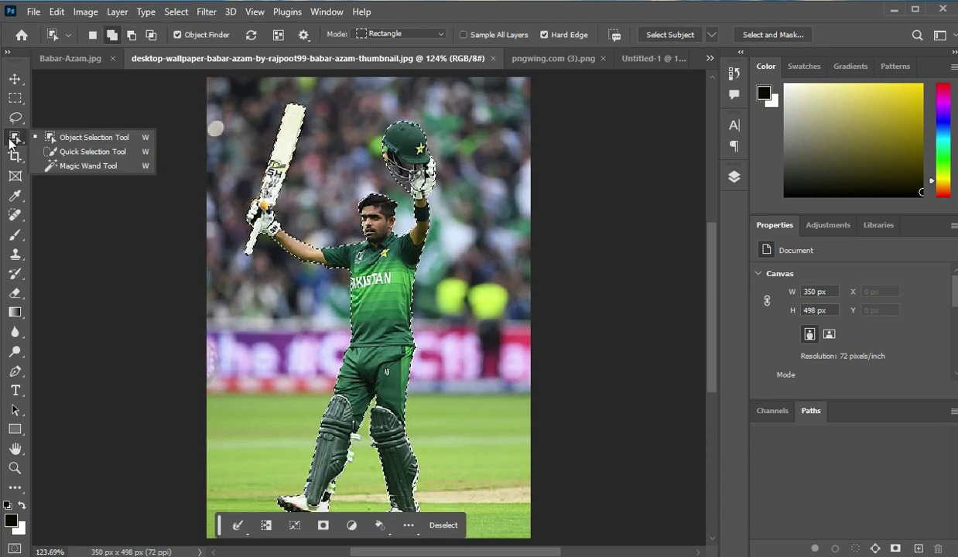
{"action": "left_click", "coordinate": [66, 148]}
{"action": "scroll", "coordinate": [262, 288], "scroll_direction": "down", "scroll_amount": 5}
{"action": "key", "text": "bracketleft"}
{"action": "key", "text": "bracketleft"}
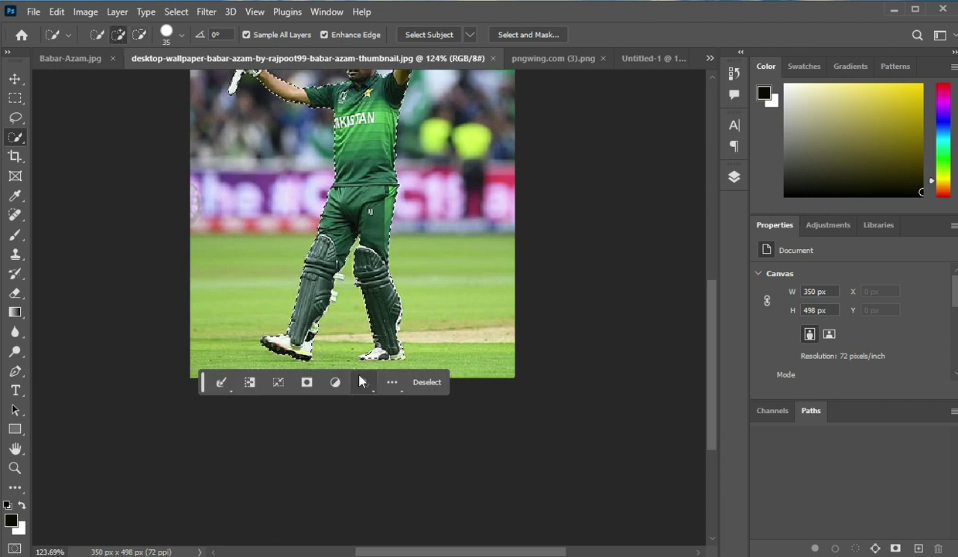
{"action": "key", "text": "bracketleft"}
{"action": "key", "text": "bracketleft"}
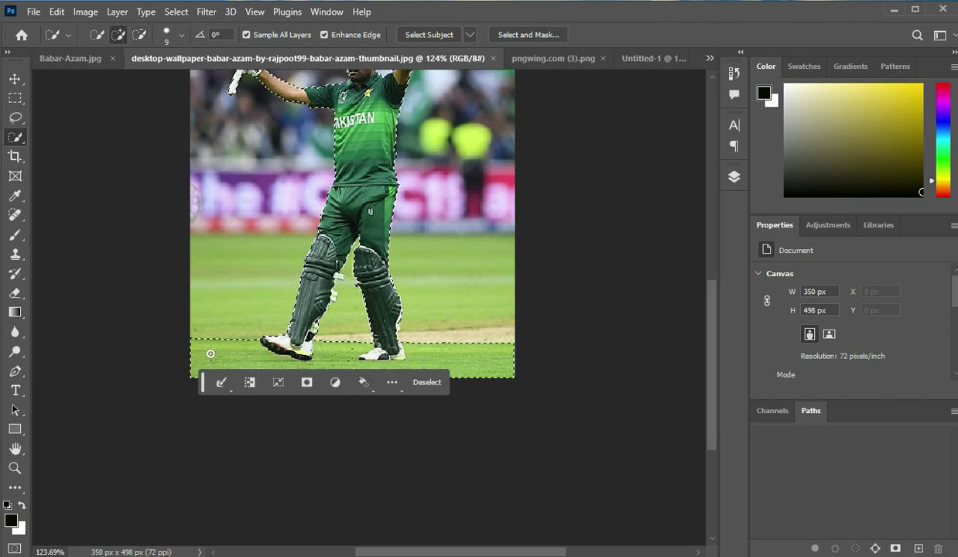
{"action": "left_click", "coordinate": [210, 354]}
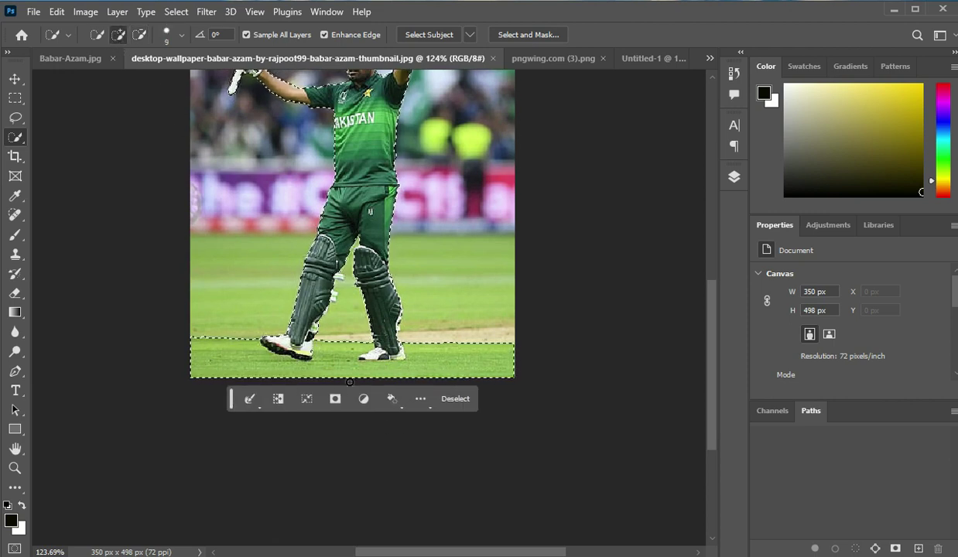
{"action": "scroll", "coordinate": [451, 344], "scroll_direction": "up", "scroll_amount": 5}
{"action": "key", "text": "F7"}
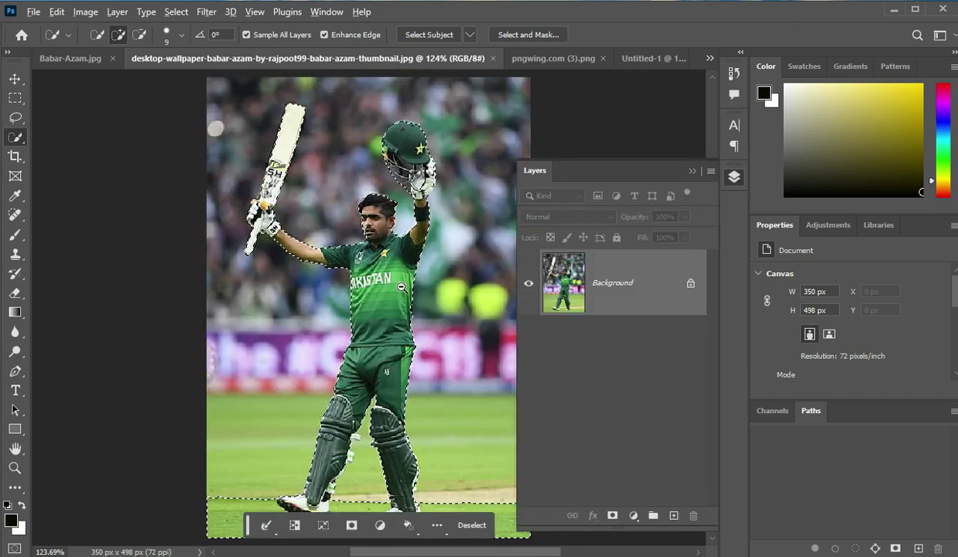
{"action": "key", "text": "ctrl+1"}
Step: Mask out the stadium background and drag the batsman into the thumbnail document
{"action": "left_click", "coordinate": [612, 515]}
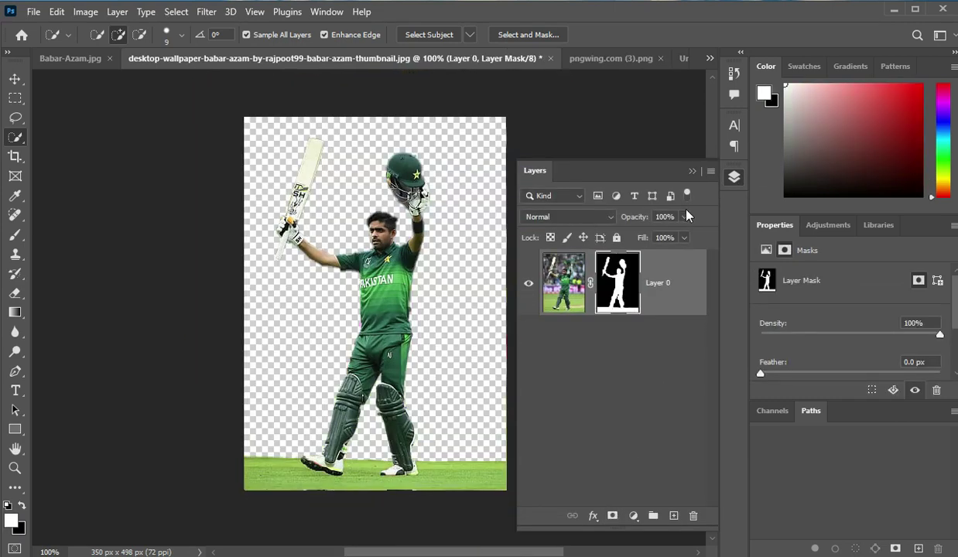
{"action": "left_click", "coordinate": [694, 173]}
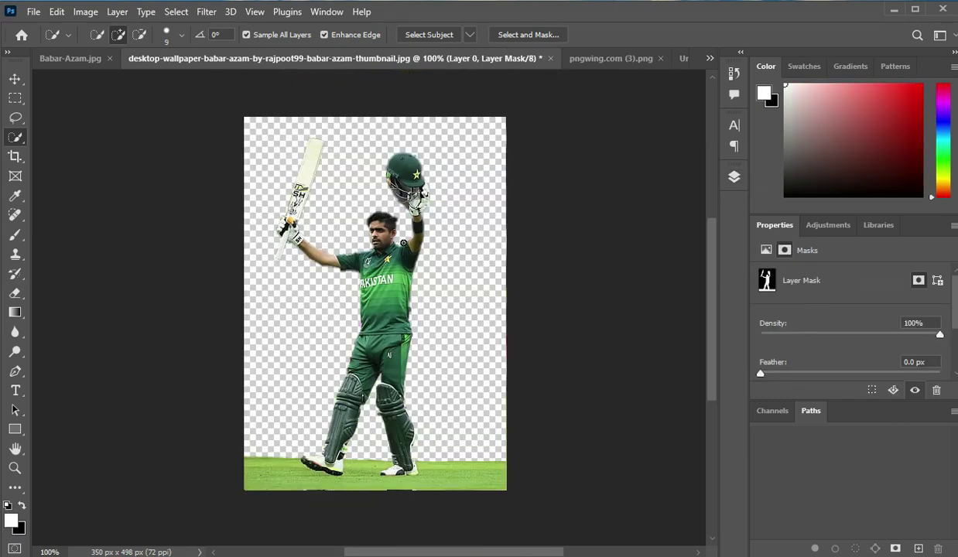
{"action": "left_click", "coordinate": [15, 79]}
{"action": "left_click_drag", "start_coordinate": [391, 198], "coordinate": [448, 155]}
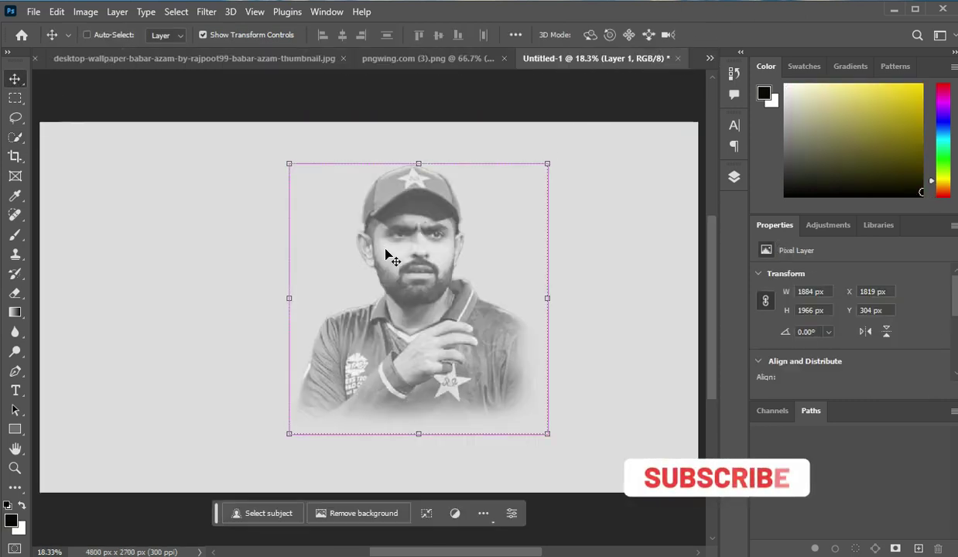
Step: Enlarge the batsman to 1840 × 2618 px, shift it left, and stack it above the Black & White layer
{"action": "key", "text": "ctrl+v"}
{"action": "mouse_move", "coordinate": [393, 340]}
{"action": "left_mouse_down"}
{"action": "mouse_move", "coordinate": [556, 425]}
{"action": "mouse_move", "coordinate": [560, 417]}
{"action": "left_mouse_up"}
{"action": "left_click_drag", "start_coordinate": [371, 363], "coordinate": [340, 352]}
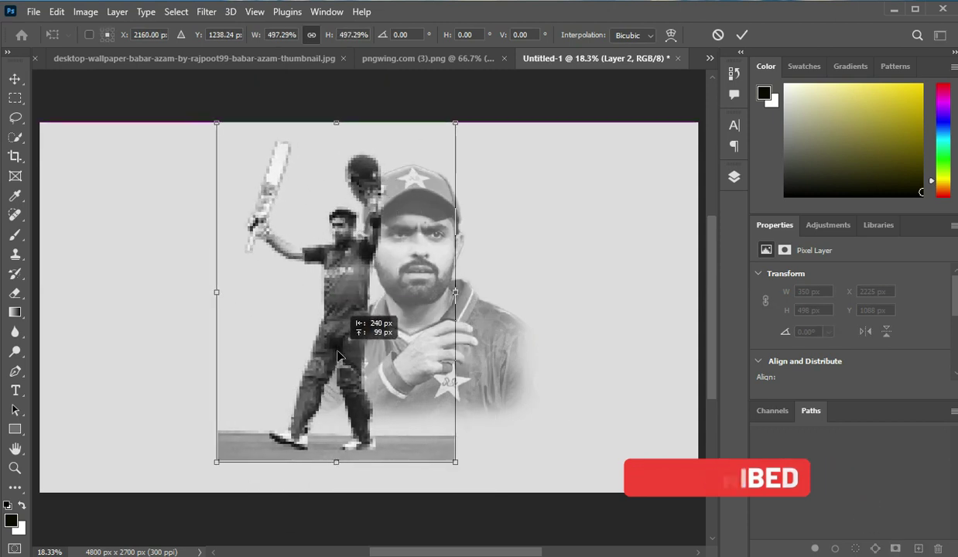
{"action": "mouse_move", "coordinate": [464, 468]}
{"action": "left_mouse_down"}
{"action": "mouse_move", "coordinate": [479, 474]}
{"action": "mouse_move", "coordinate": [463, 470]}
{"action": "left_mouse_up"}
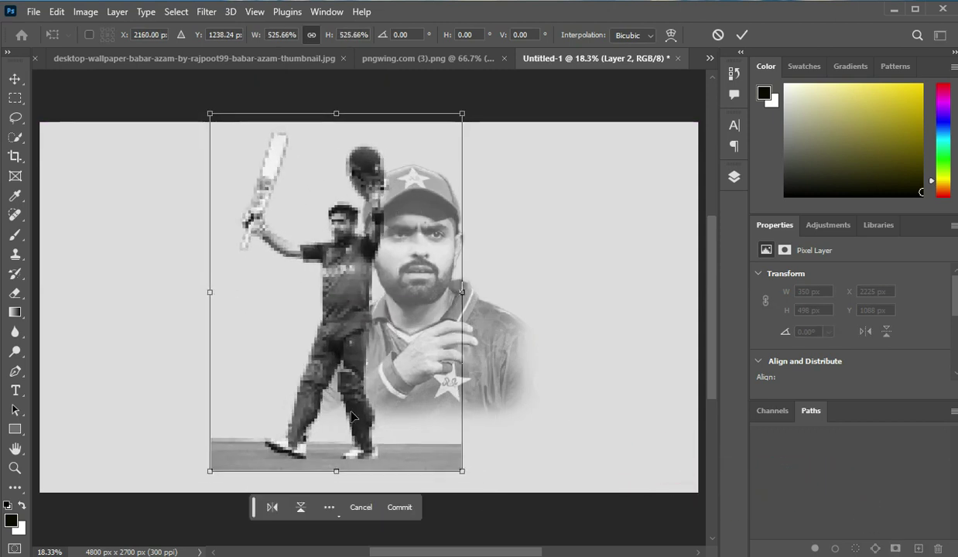
{"action": "key", "text": "Return"}
{"action": "left_click", "coordinate": [734, 176]}
{"action": "left_click_drag", "start_coordinate": [579, 325], "coordinate": [578, 276]}
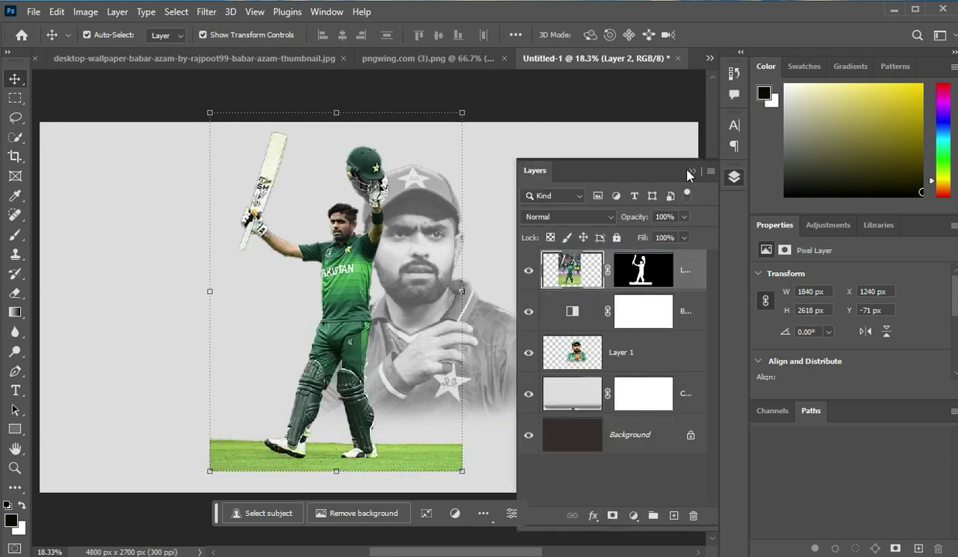
Step: Convert the batsman layer into a smart object
{"action": "left_click", "coordinate": [733, 177]}
{"action": "key", "text": "ctrl+equal"}
{"action": "key", "text": "ctrl+equal"}
{"action": "key", "text": "ctrl+equal"}
{"action": "key", "text": "ctrl+0"}
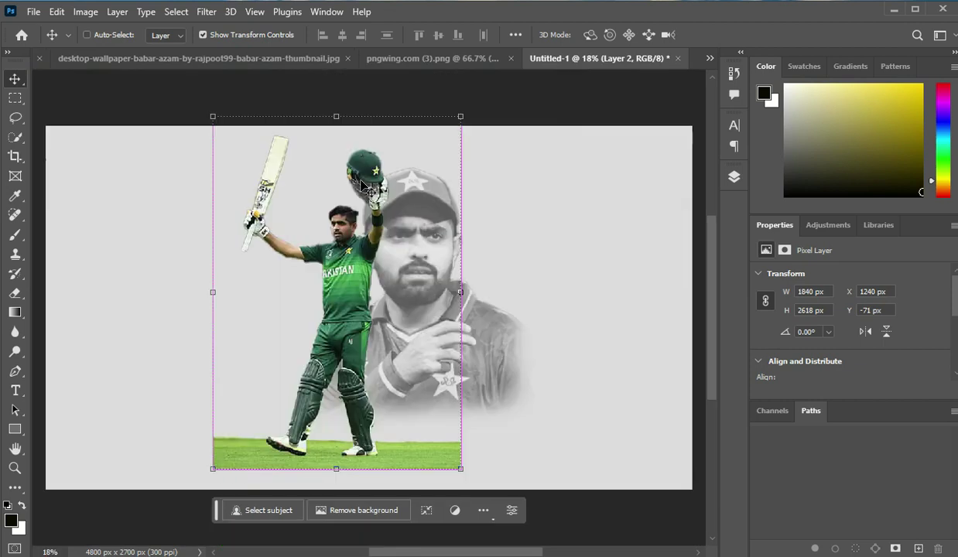
{"action": "key", "text": "F7"}
{"action": "left_click", "coordinate": [642, 268]}
{"action": "right_click", "coordinate": [675, 268]}
{"action": "left_click", "coordinate": [724, 280]}
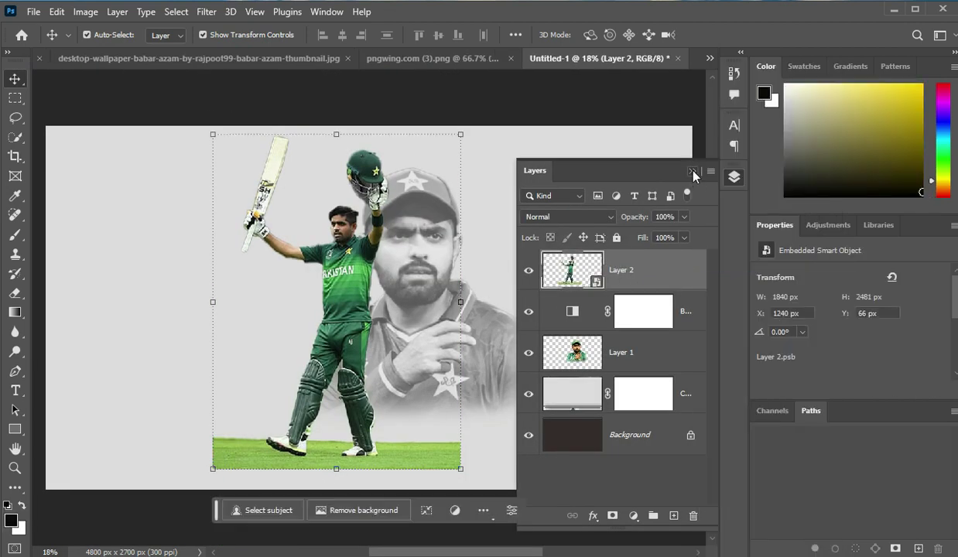
Step: Rasterize the batsman layer and erase the grass strip's ends with a large soft eraser
{"action": "key", "text": "F7"}
{"action": "left_click", "coordinate": [15, 235]}
{"action": "left_click", "coordinate": [14, 293]}
{"action": "right_click", "coordinate": [137, 288]}
{"action": "left_click", "coordinate": [383, 386]}
{"action": "left_click", "coordinate": [438, 228]}
{"action": "scroll", "coordinate": [456, 335], "scroll_direction": "down", "scroll_amount": 1}
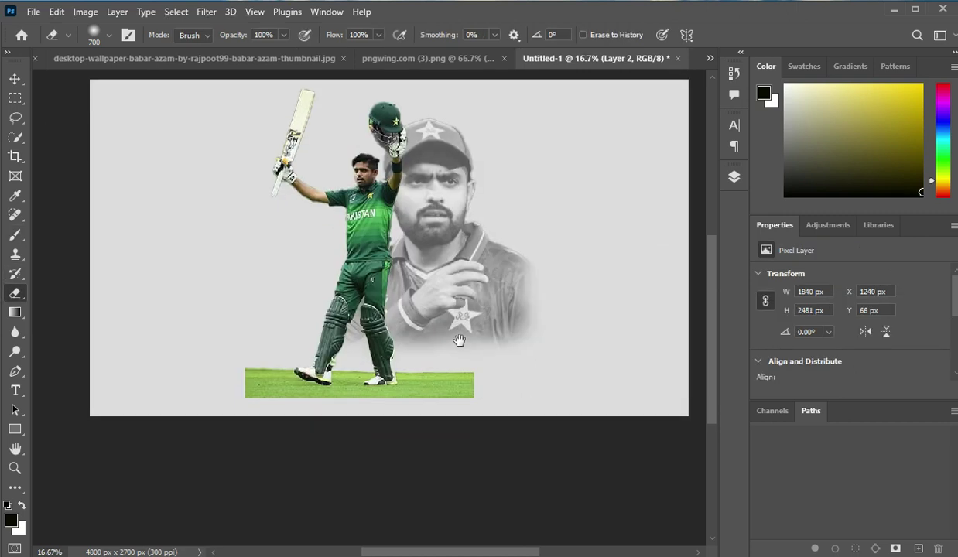
{"action": "mouse_move", "coordinate": [476, 381]}
{"action": "left_mouse_down"}
{"action": "mouse_move", "coordinate": [423, 396]}
{"action": "mouse_move", "coordinate": [449, 406]}
{"action": "mouse_move", "coordinate": [196, 348]}
{"action": "mouse_move", "coordinate": [242, 392]}
{"action": "mouse_move", "coordinate": [438, 406]}
{"action": "mouse_move", "coordinate": [454, 389]}
{"action": "left_mouse_up"}
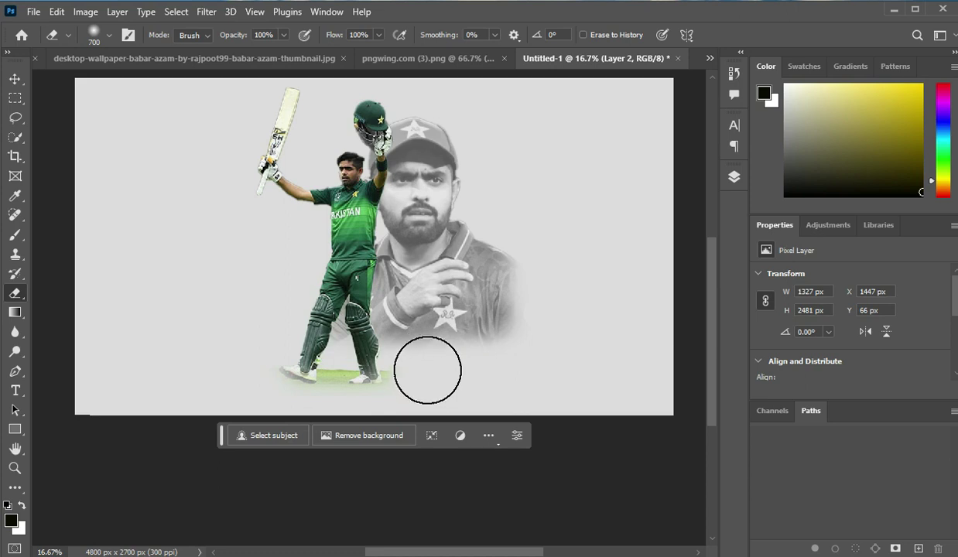
{"action": "left_click", "coordinate": [14, 99]}
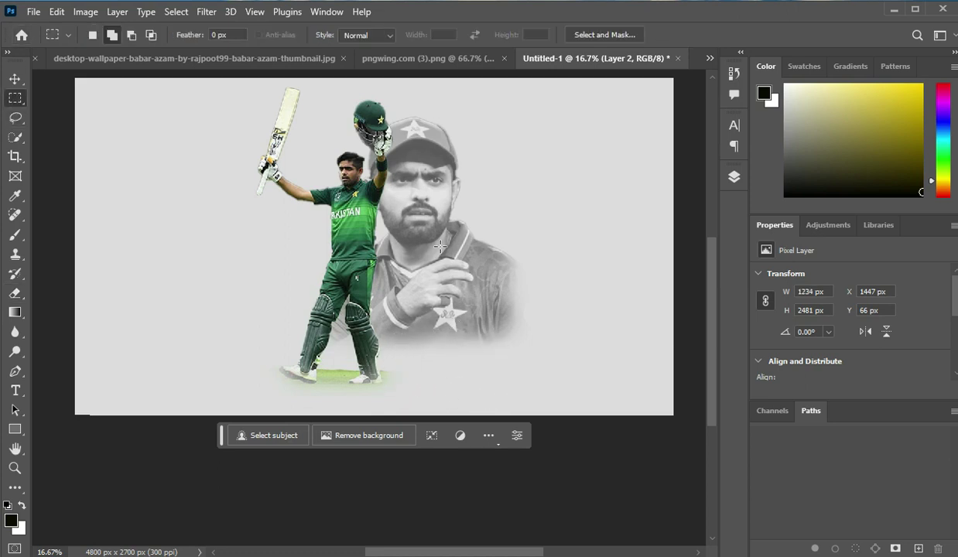
Step: Shrink the batsman cutout slightly and shift it up and left
{"action": "left_click", "coordinate": [13, 79]}
{"action": "left_click_drag", "start_coordinate": [411, 87], "coordinate": [399, 99]}
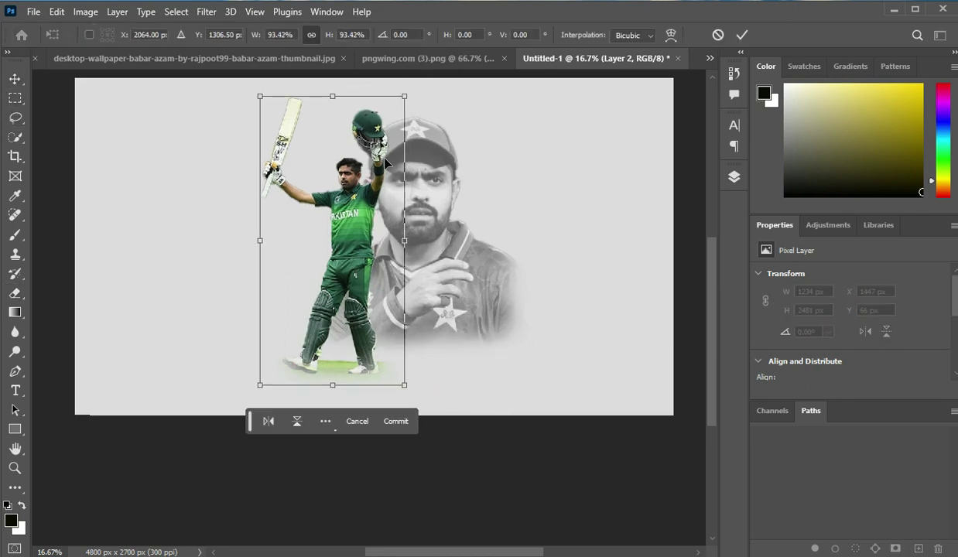
{"action": "left_click_drag", "start_coordinate": [371, 151], "coordinate": [367, 155]}
{"action": "key", "text": "Return"}
Step: Shrink the grey portrait to about 84% (1574 × 1642 px) and move it lower
{"action": "left_click", "coordinate": [368, 211]}
{"action": "left_click_drag", "start_coordinate": [545, 113], "coordinate": [515, 135]}
{"action": "mouse_move", "coordinate": [438, 235]}
{"action": "left_mouse_down"}
{"action": "mouse_move", "coordinate": [439, 245]}
{"action": "mouse_move", "coordinate": [428, 244]}
{"action": "left_mouse_up"}
{"action": "key", "text": "Return"}
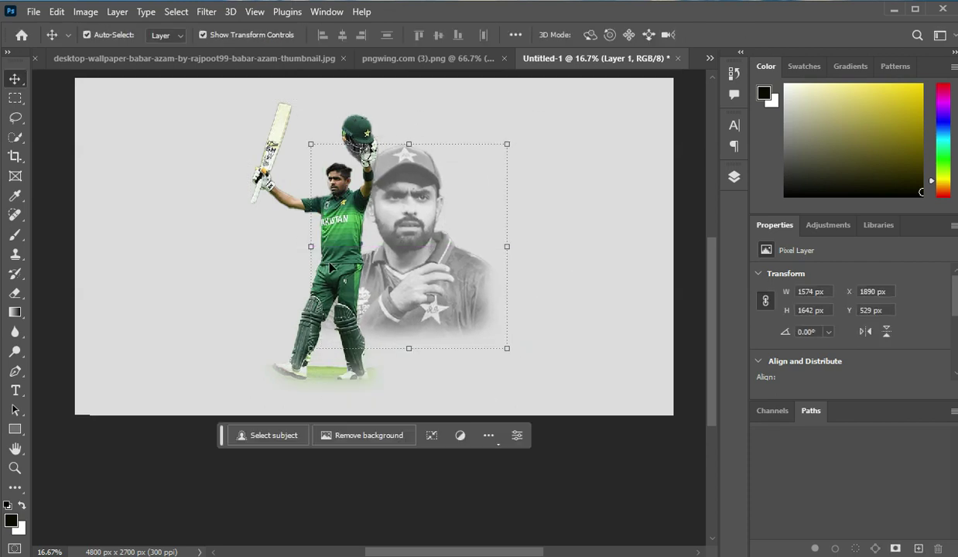
Step: Rescale the batsman to 1106 × 2226 px and move it right and up over the portrait
{"action": "left_click", "coordinate": [386, 128]}
{"action": "key", "text": "Return"}
{"action": "left_click_drag", "start_coordinate": [332, 231], "coordinate": [349, 220]}
{"action": "left_click_drag", "start_coordinate": [413, 378], "coordinate": [405, 376]}
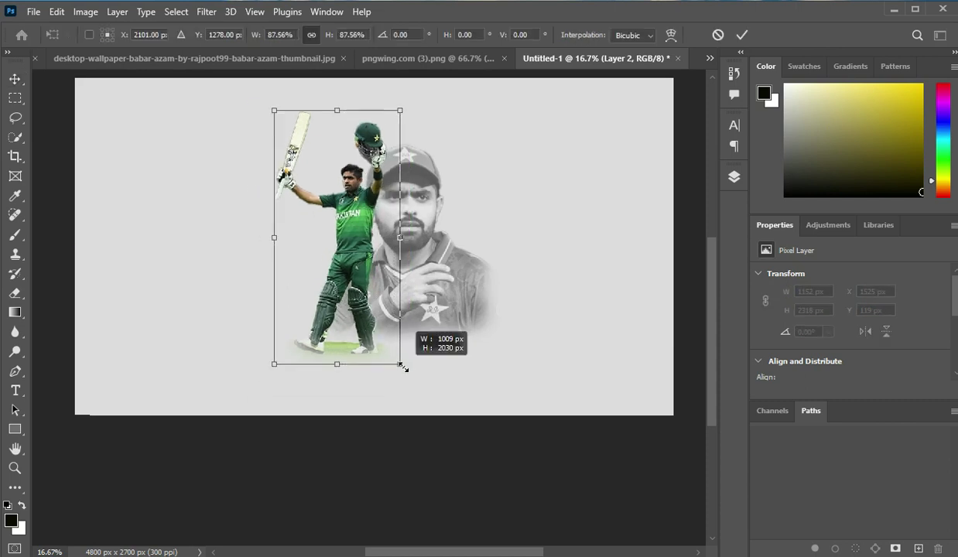
{"action": "mouse_move", "coordinate": [354, 331]}
{"action": "left_mouse_down"}
{"action": "mouse_move", "coordinate": [371, 338]}
{"action": "mouse_move", "coordinate": [360, 336]}
{"action": "left_mouse_up"}
{"action": "key", "text": "Return"}
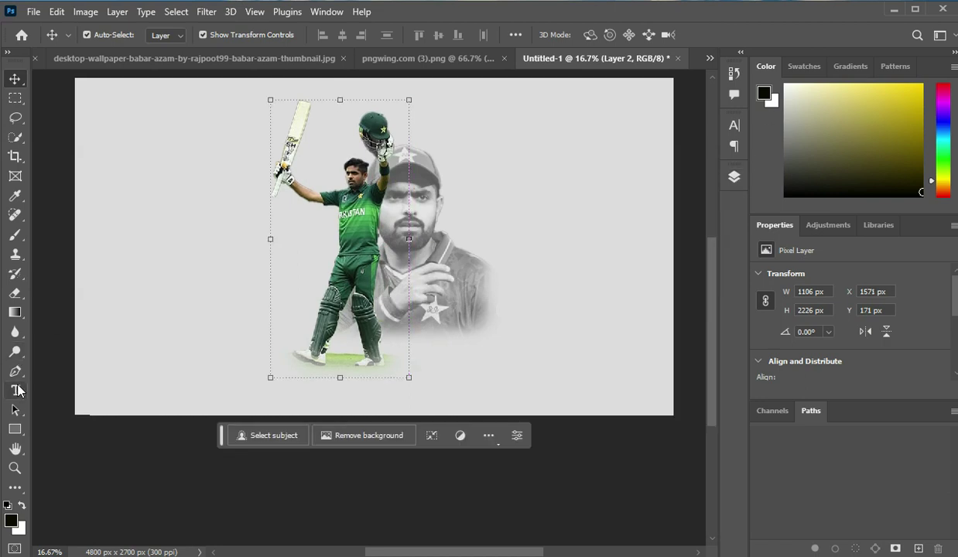
Step: Add a text layer reading '18' in green #47a954
{"action": "left_click", "coordinate": [191, 285]}
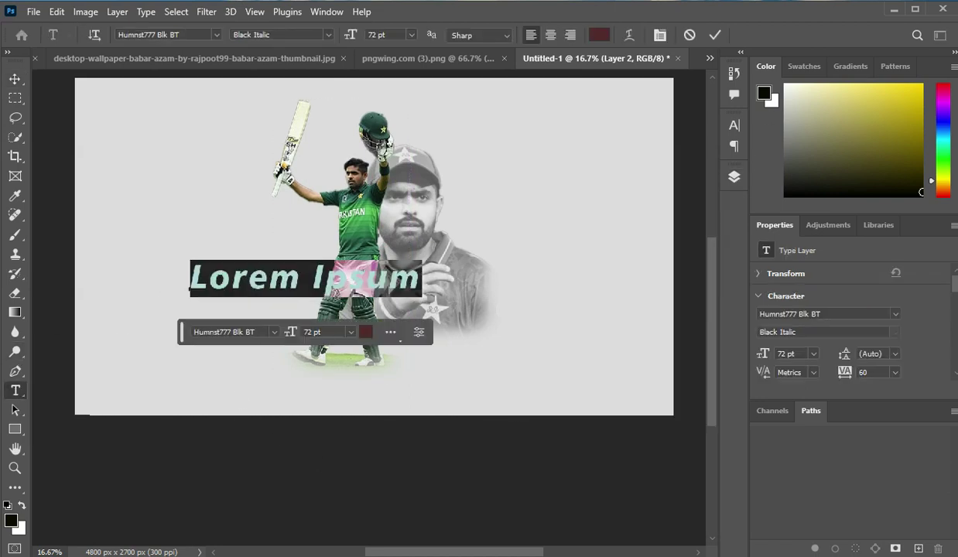
{"action": "left_click", "coordinate": [602, 37]}
{"action": "type", "text": "47a954"}
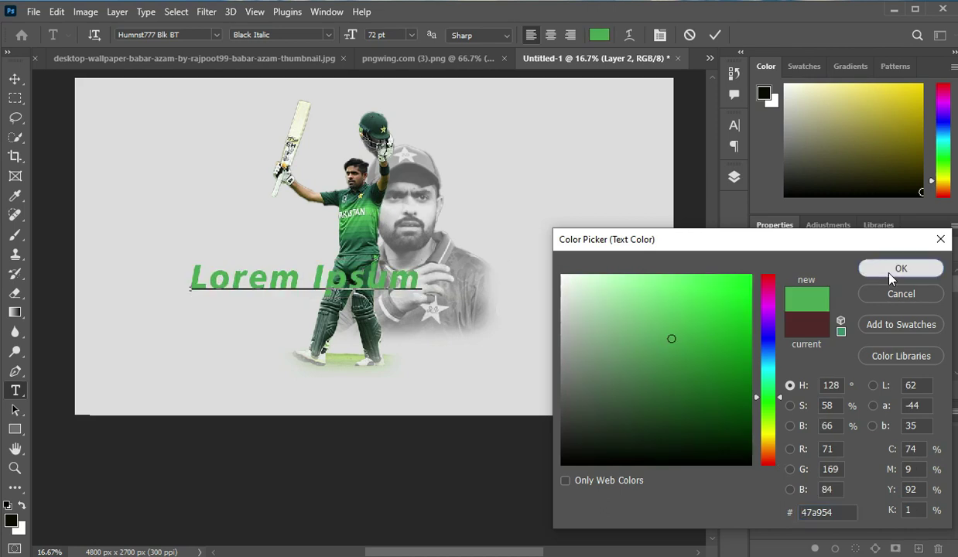
{"action": "left_click", "coordinate": [892, 271]}
{"action": "type", "text": "18"}
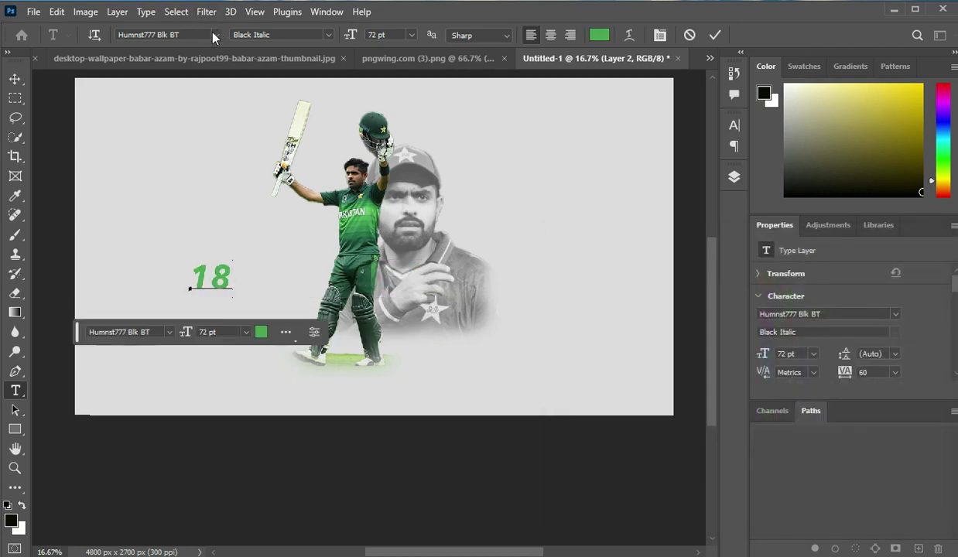
Step: Browse the font list and set the 18 to Humnst777 Blk BT Black Italic
{"action": "left_click", "coordinate": [213, 35]}
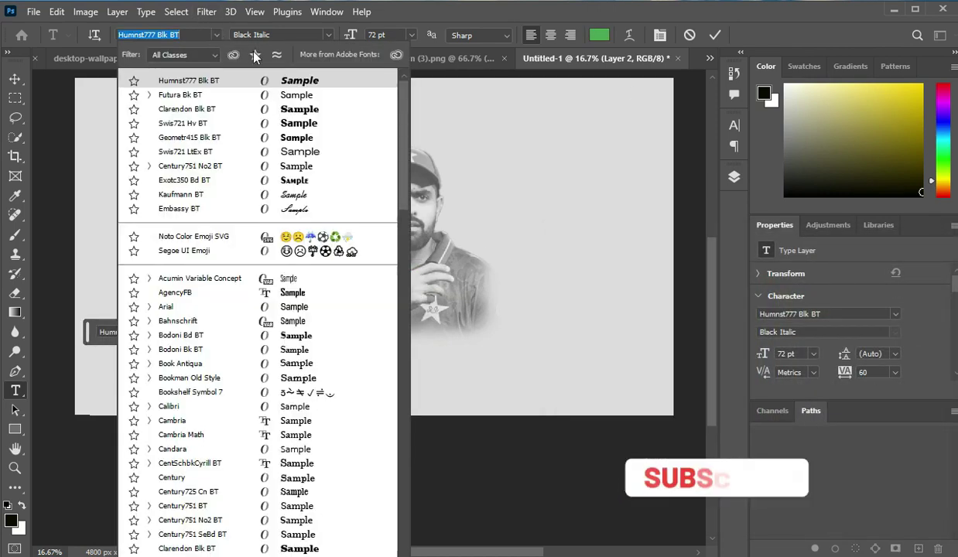
{"action": "key", "text": "Down"}
{"action": "left_click", "coordinate": [218, 35]}
{"action": "left_click", "coordinate": [217, 35]}
{"action": "key", "text": "Down"}
{"action": "key", "text": "Down"}
{"action": "key", "text": "Down"}
{"action": "type", "text": "ag"}
{"action": "scroll", "coordinate": [331, 177], "scroll_direction": "down", "scroll_amount": 2}
{"action": "scroll", "coordinate": [335, 178], "scroll_direction": "down", "scroll_amount": 4}
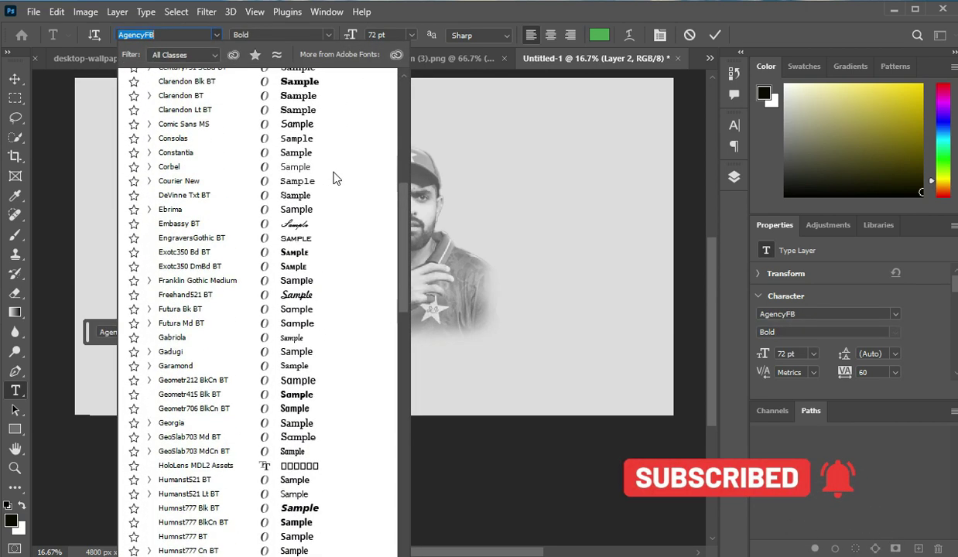
{"action": "scroll", "coordinate": [335, 178], "scroll_direction": "down", "scroll_amount": 5}
{"action": "scroll", "coordinate": [334, 182], "scroll_direction": "down", "scroll_amount": 5}
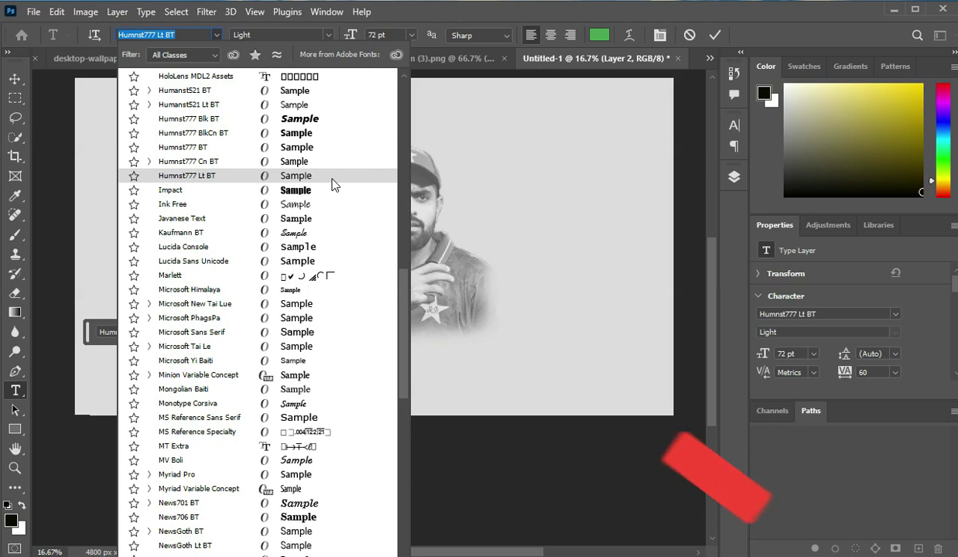
{"action": "scroll", "coordinate": [334, 184], "scroll_direction": "down", "scroll_amount": 3}
{"action": "left_click", "coordinate": [309, 380]}
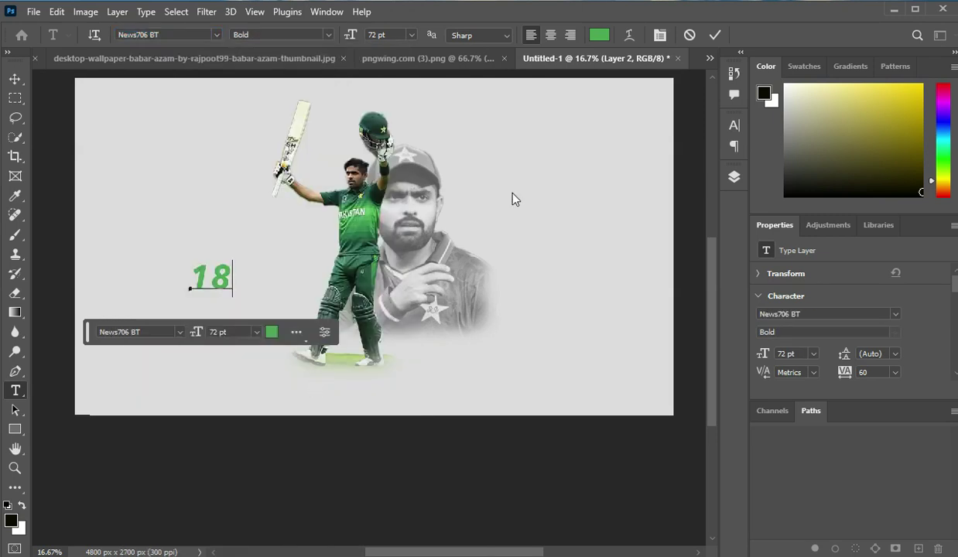
Step: Tighten the 18's tracking to −100 in the Character panel
{"action": "left_click", "coordinate": [662, 36]}
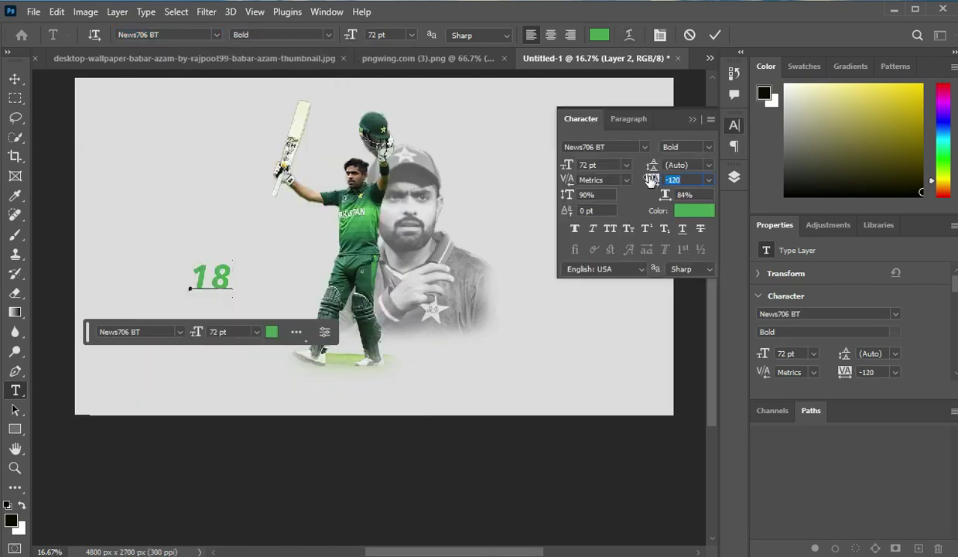
{"action": "key", "text": "ctrl+a"}
{"action": "left_click_drag", "start_coordinate": [656, 180], "coordinate": [652, 182]}
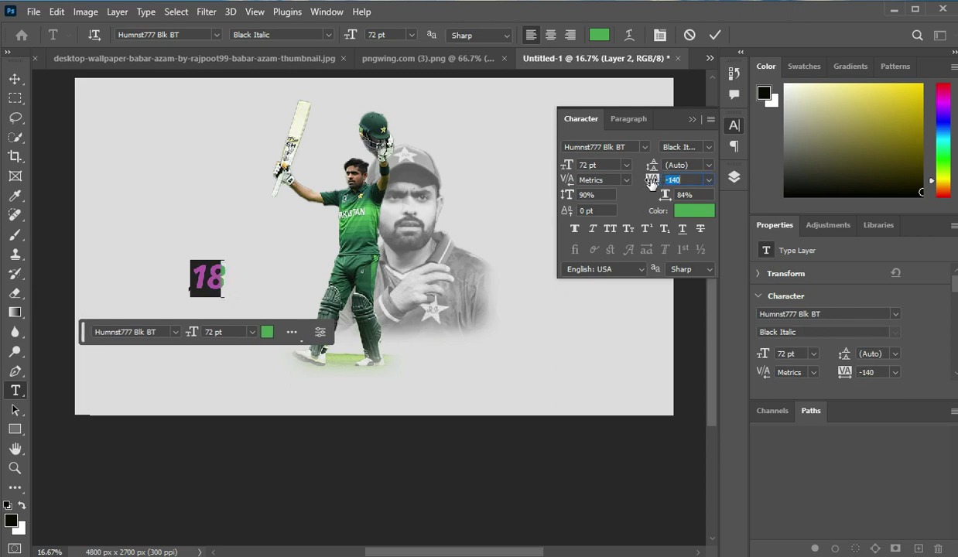
{"action": "left_click", "coordinate": [329, 40]}
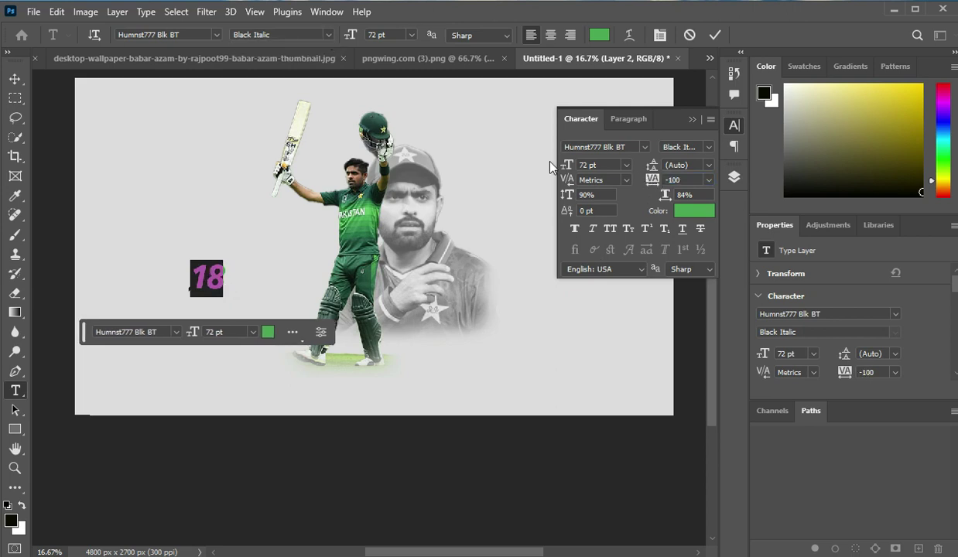
Step: Commit the 18 text and scale it up, nudging it down and right
{"action": "left_click", "coordinate": [714, 35]}
{"action": "left_click", "coordinate": [15, 79]}
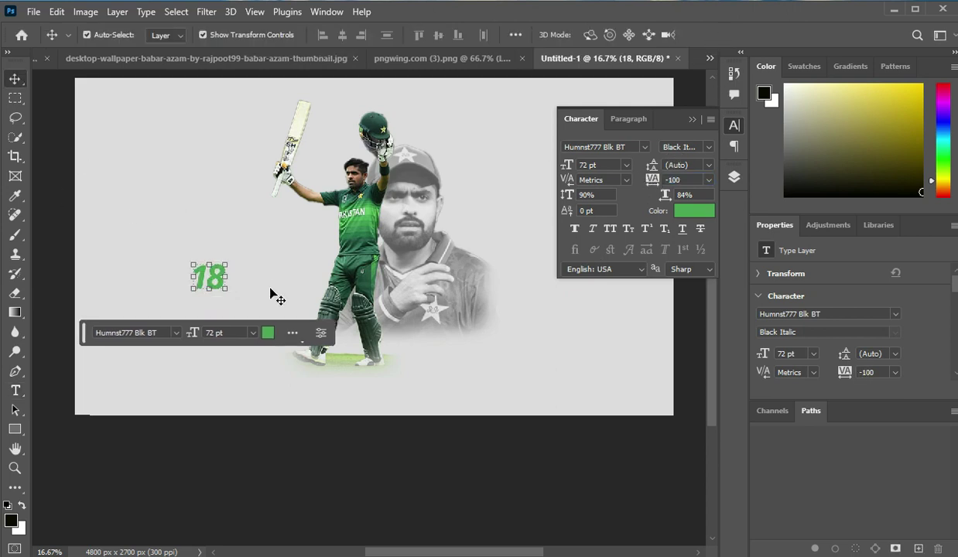
{"action": "key", "text": "ctrl+t"}
{"action": "left_click_drag", "start_coordinate": [228, 292], "coordinate": [300, 368]}
{"action": "mouse_move", "coordinate": [243, 261]}
{"action": "left_mouse_down"}
{"action": "mouse_move", "coordinate": [265, 286]}
{"action": "mouse_move", "coordinate": [253, 266]}
{"action": "left_mouse_up"}
{"action": "key", "text": "Return"}
Step: Enlarge the 18 further to about 413 pt and reselect its text
{"action": "key", "text": "ctrl+t"}
{"action": "mouse_move", "coordinate": [311, 386]}
{"action": "left_mouse_down"}
{"action": "mouse_move", "coordinate": [324, 401]}
{"action": "mouse_move", "coordinate": [263, 324]}
{"action": "left_mouse_up"}
{"action": "key", "text": "Return"}
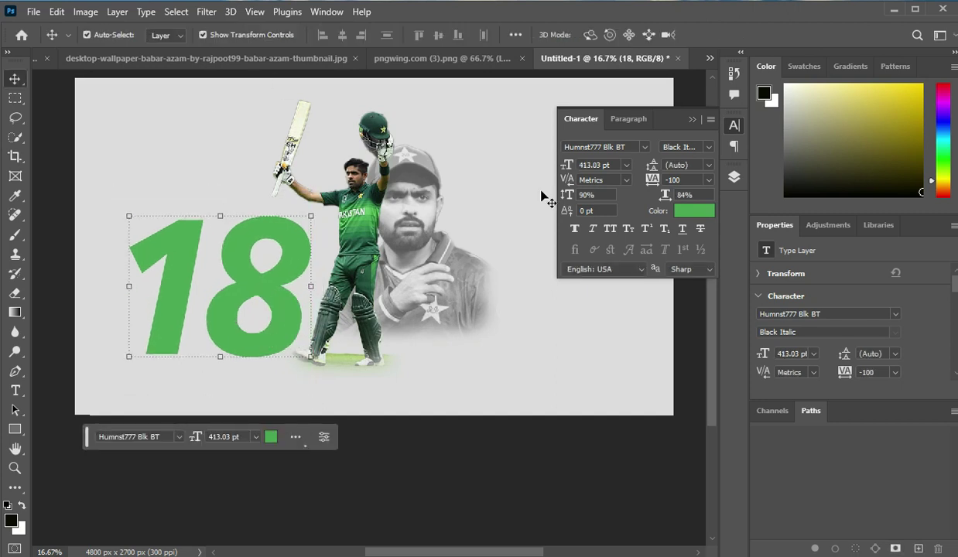
{"action": "left_click", "coordinate": [691, 120]}
{"action": "double_click", "coordinate": [225, 286]}
{"action": "left_click", "coordinate": [206, 35]}
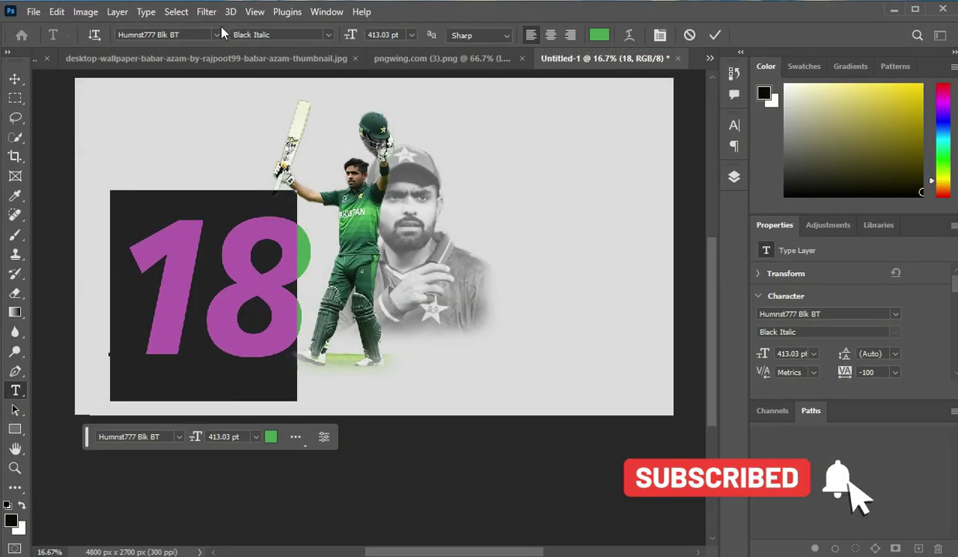
Step: Switch the 18 to Acumin Variable Concept Black Italic and move it beside the player
{"action": "left_click", "coordinate": [217, 35]}
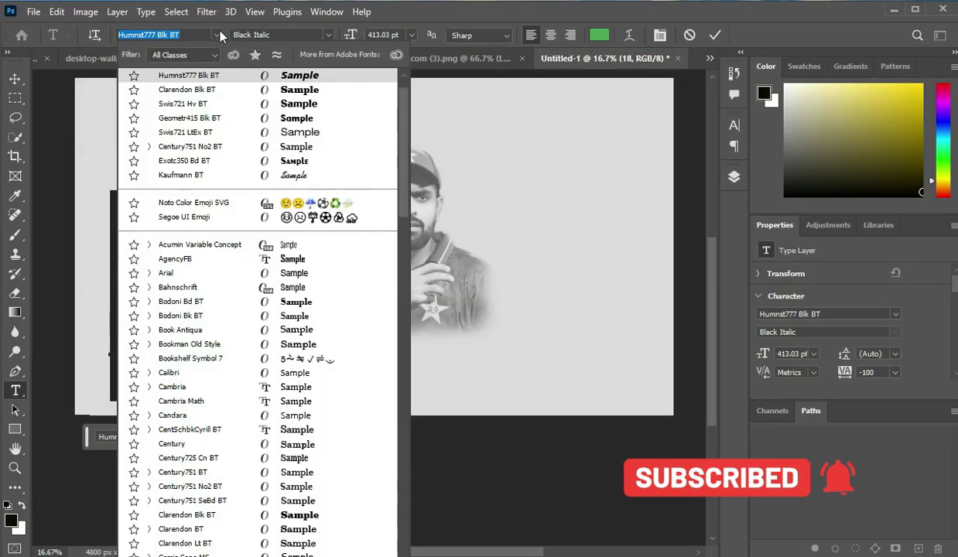
{"action": "left_click", "coordinate": [213, 55]}
{"action": "left_click", "coordinate": [193, 67]}
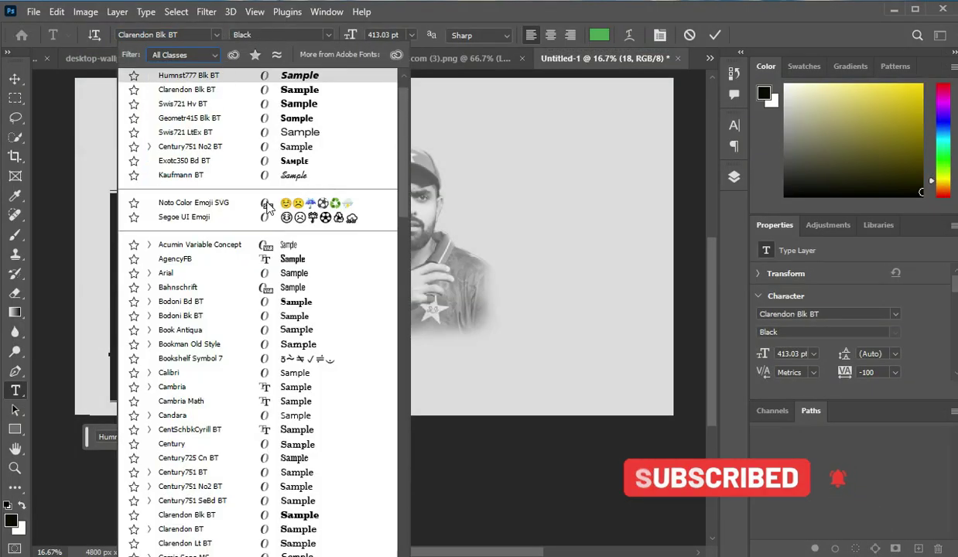
{"action": "left_click", "coordinate": [294, 249]}
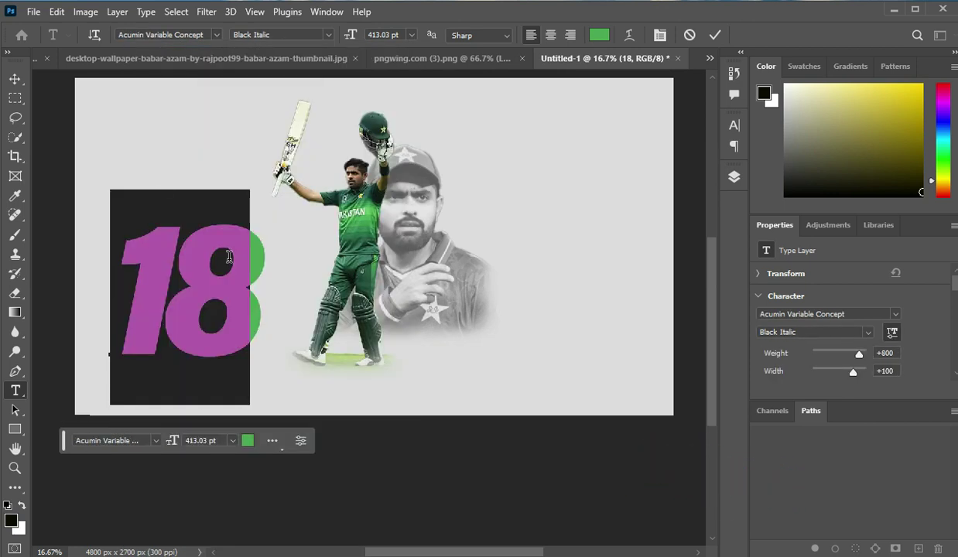
{"action": "left_click", "coordinate": [15, 79]}
{"action": "left_click_drag", "start_coordinate": [229, 278], "coordinate": [276, 268]}
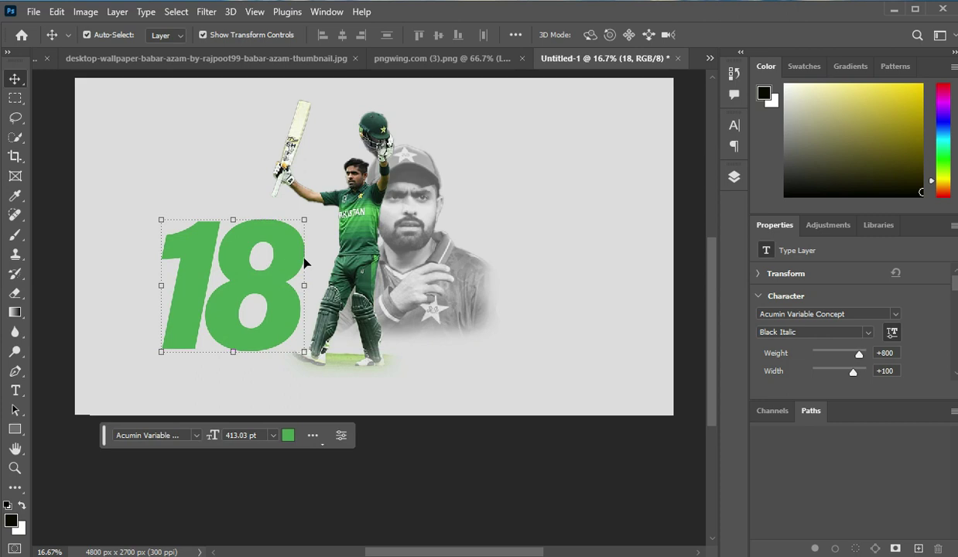
Step: Try a darker colour for the 18, then cancel to keep it green
{"action": "left_click", "coordinate": [15, 391]}
{"action": "left_click", "coordinate": [600, 35]}
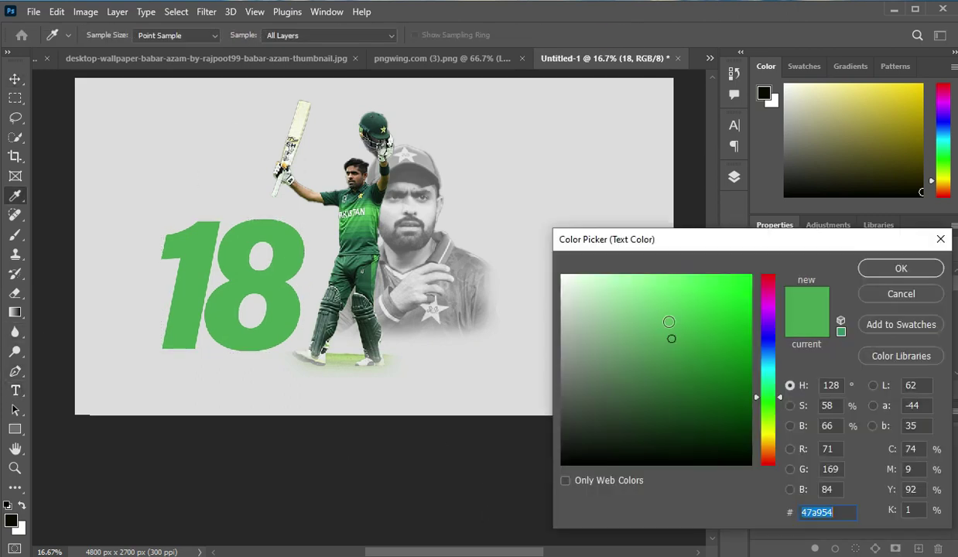
{"action": "left_click", "coordinate": [600, 427]}
{"action": "left_click", "coordinate": [890, 292]}
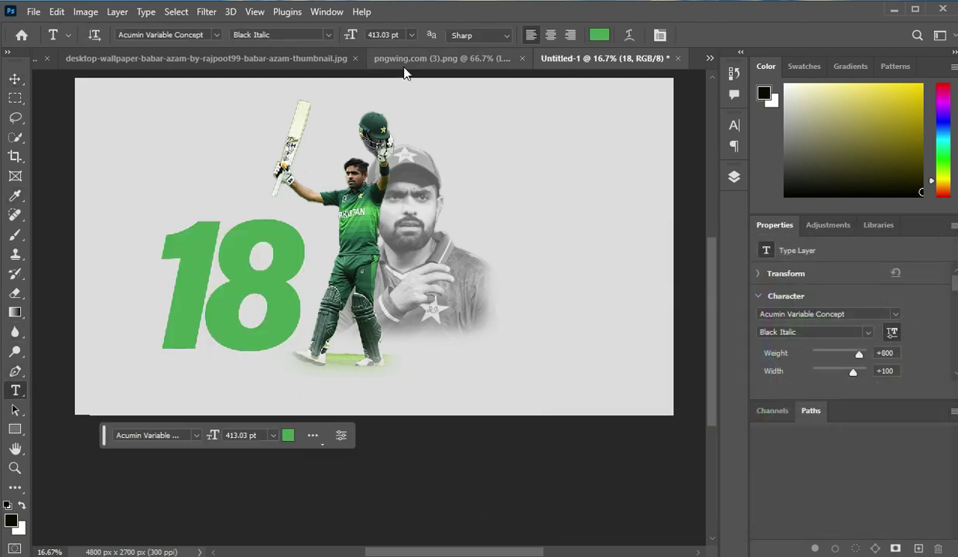
Step: Add a new empty layer and start a text box above the 18
{"action": "key", "text": "v"}
{"action": "key", "text": "F7"}
{"action": "key", "text": "ctrl+shift+alt+n"}
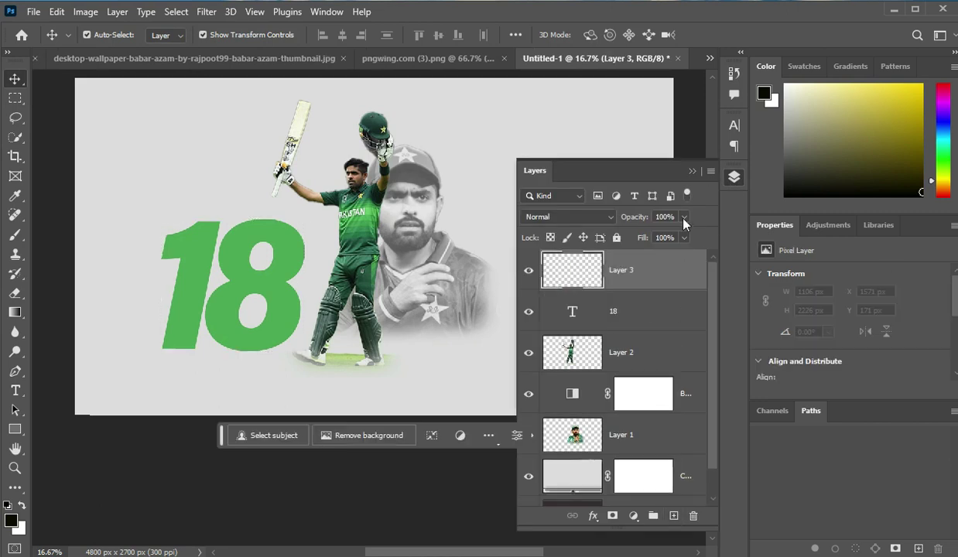
{"action": "key", "text": "F7"}
{"action": "left_click", "coordinate": [16, 391]}
{"action": "left_click", "coordinate": [116, 183]}
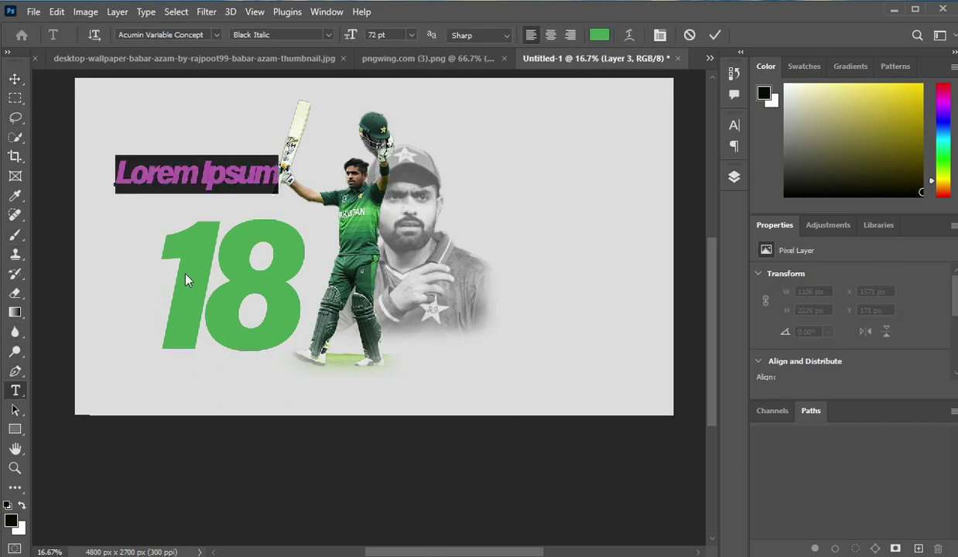
Step: Type the two-line title 'Babar' / 'Azam' and colour it near-black
{"action": "type", "text": "Bab"}
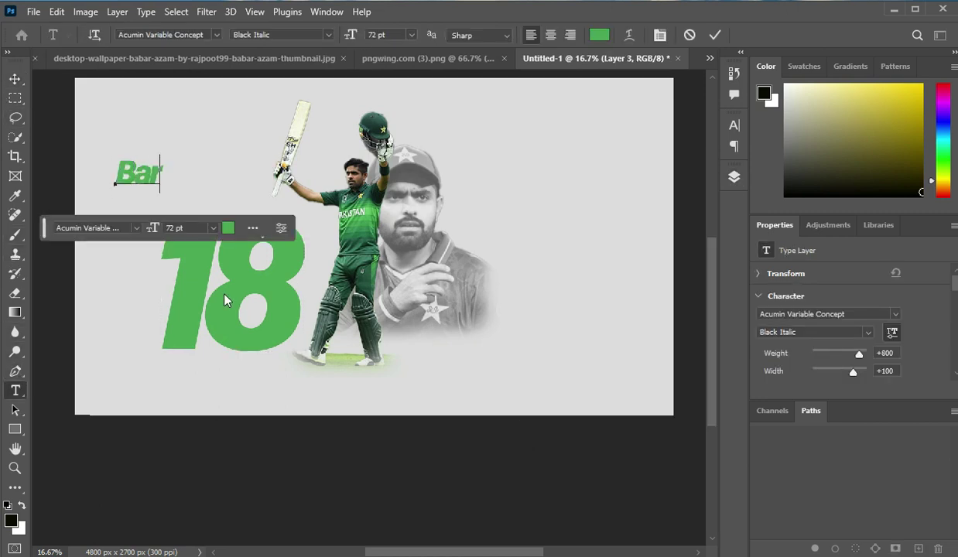
{"action": "type", "text": "ar"}
{"action": "key", "text": "Return"}
{"action": "type", "text": "Azam"}
{"action": "key", "text": "ctrl+a"}
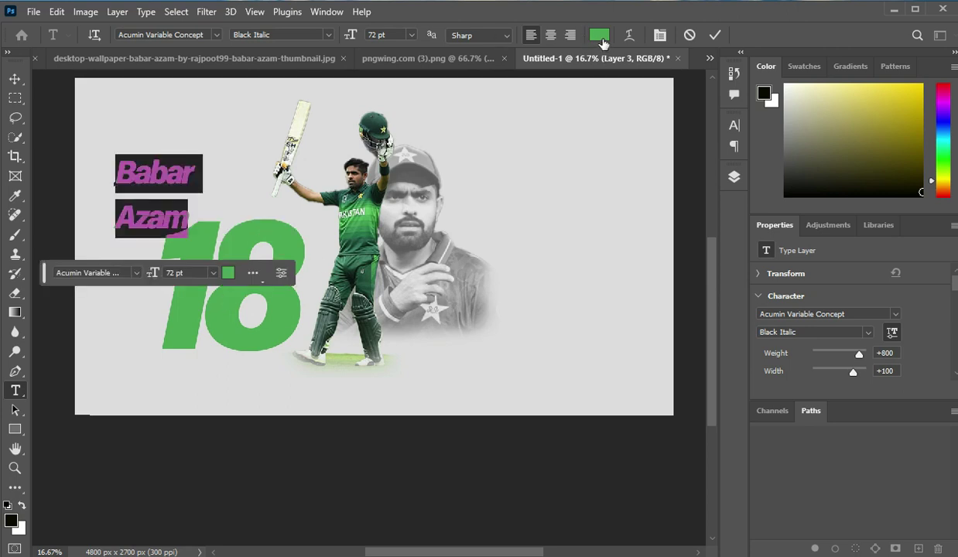
{"action": "left_click", "coordinate": [600, 35]}
{"action": "left_click", "coordinate": [628, 408]}
{"action": "left_click", "coordinate": [870, 264]}
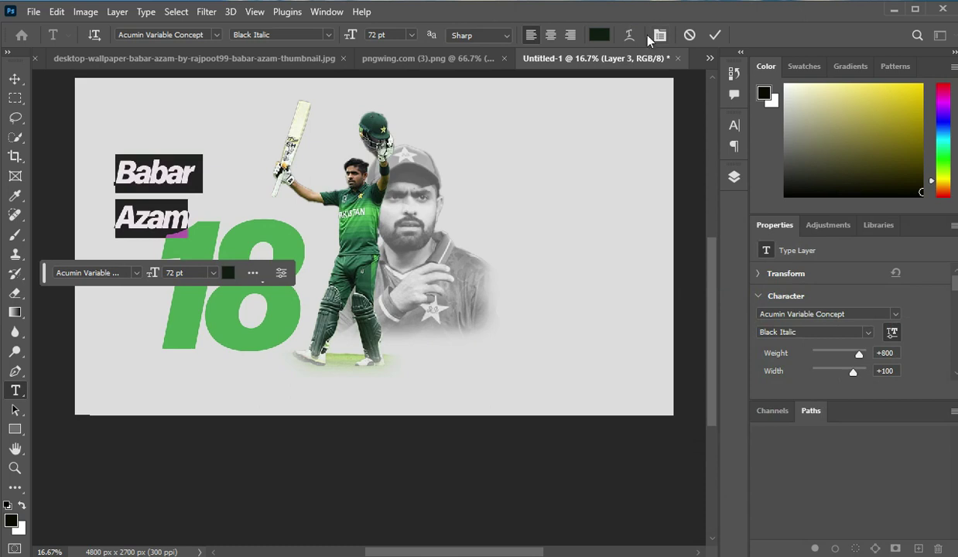
Step: Scale the title to 88% tall and 84% wide, tighten its leading, and shift it right
{"action": "left_click", "coordinate": [654, 36]}
{"action": "left_click_drag", "start_coordinate": [567, 197], "coordinate": [565, 198]}
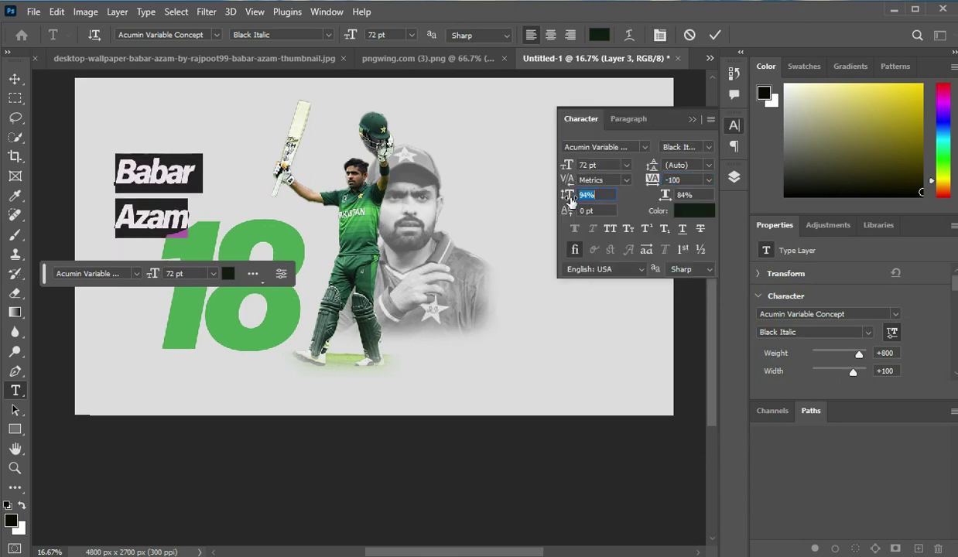
{"action": "left_click_drag", "start_coordinate": [652, 164], "coordinate": [619, 166]}
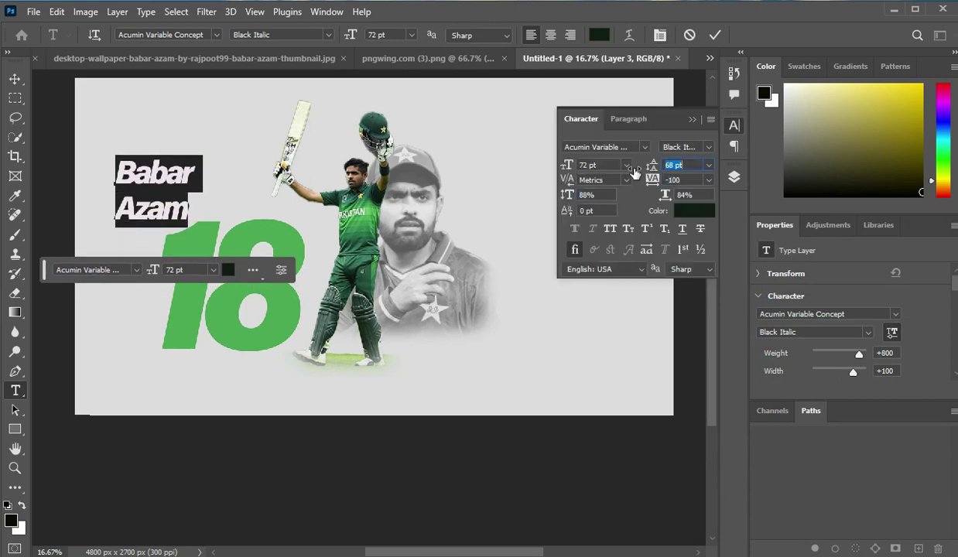
{"action": "left_click", "coordinate": [715, 35]}
{"action": "left_click", "coordinate": [715, 35]}
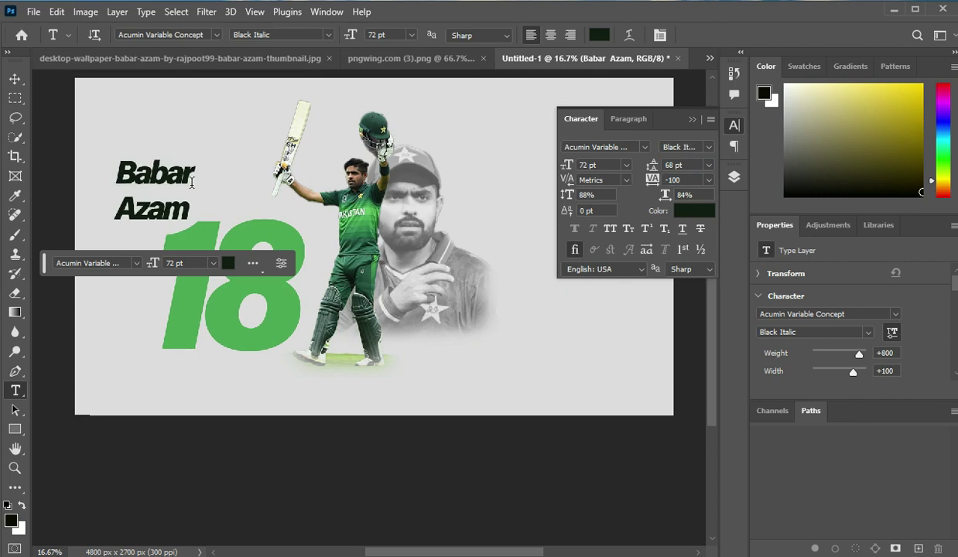
{"action": "left_click_drag", "start_coordinate": [192, 182], "coordinate": [246, 202]}
Step: Reduce the title's leading to 47 pt and place it next to the bat
{"action": "key", "text": "ctrl+a"}
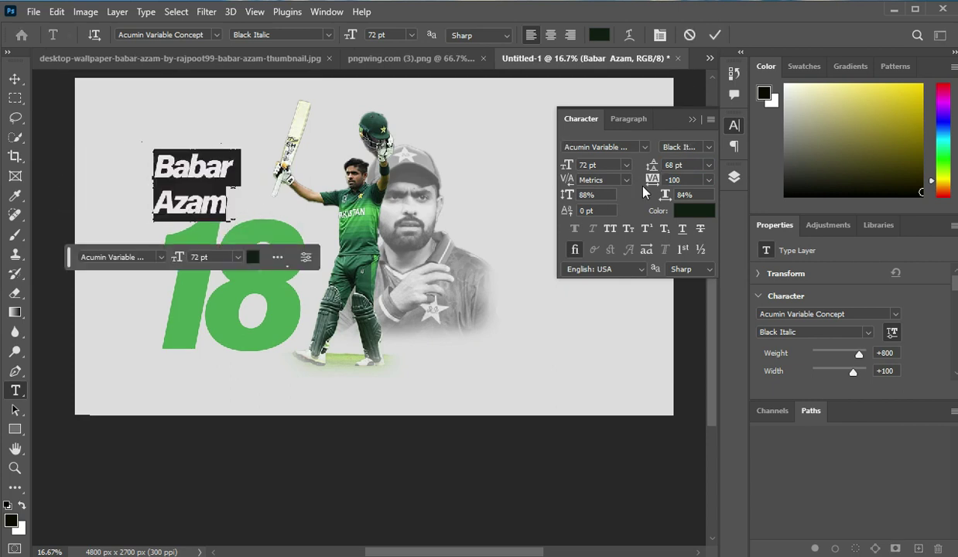
{"action": "left_click_drag", "start_coordinate": [645, 167], "coordinate": [636, 168]}
{"action": "left_click", "coordinate": [715, 35]}
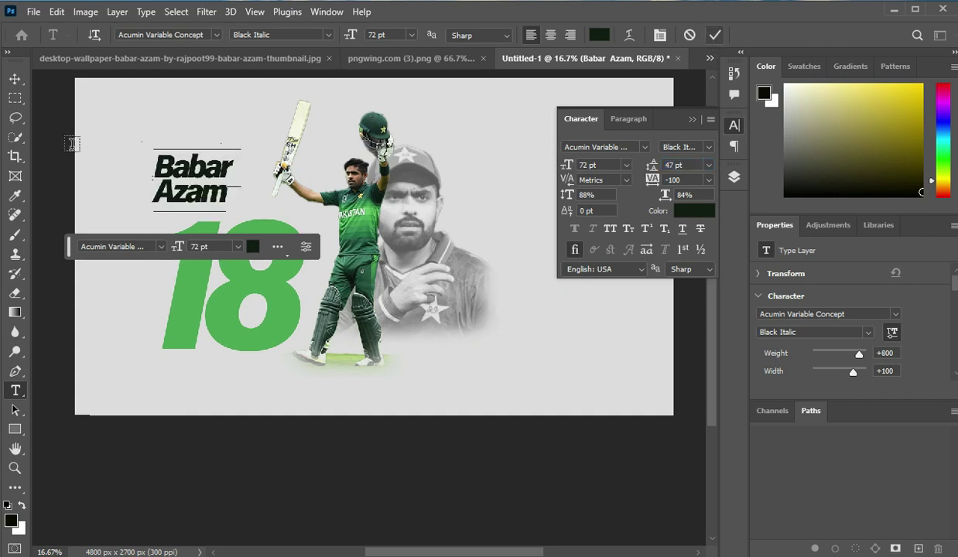
{"action": "left_click", "coordinate": [15, 79]}
{"action": "left_click_drag", "start_coordinate": [207, 198], "coordinate": [242, 198]}
{"action": "left_click", "coordinate": [494, 358]}
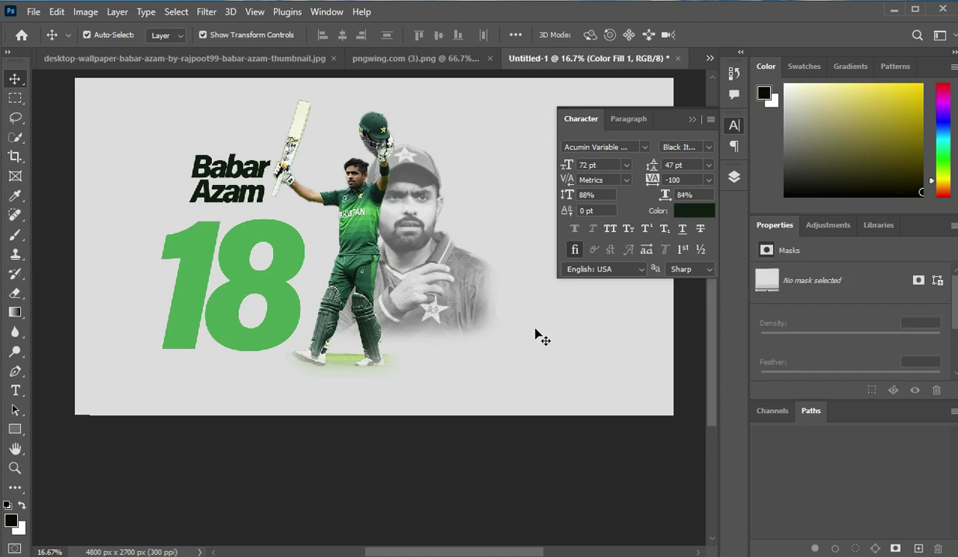
Step: Duplicate the green 18 layer as '18 copy'
{"action": "left_click", "coordinate": [599, 222]}
{"action": "scroll", "coordinate": [599, 222], "scroll_direction": "up", "scroll_amount": 1}
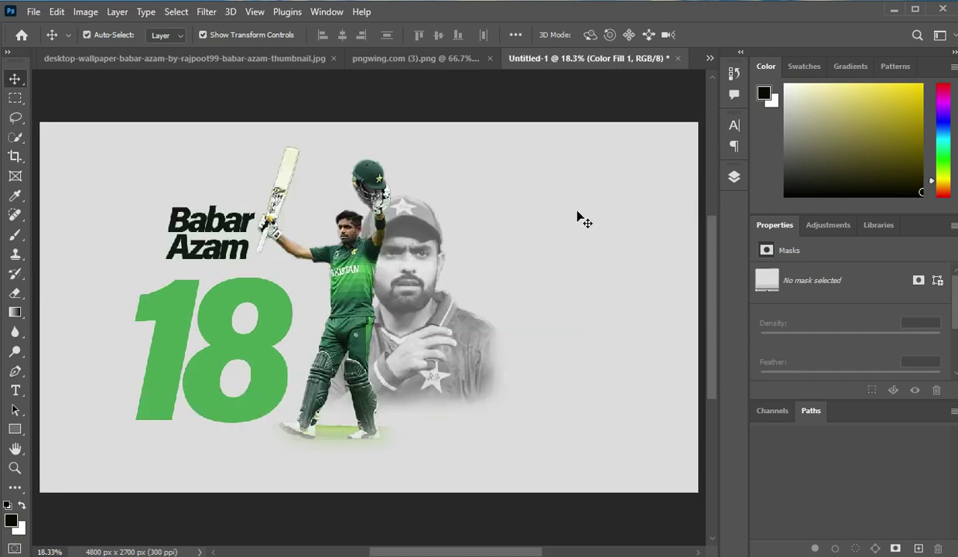
{"action": "key", "text": "ctrl+j"}
{"action": "left_click", "coordinate": [733, 176]}
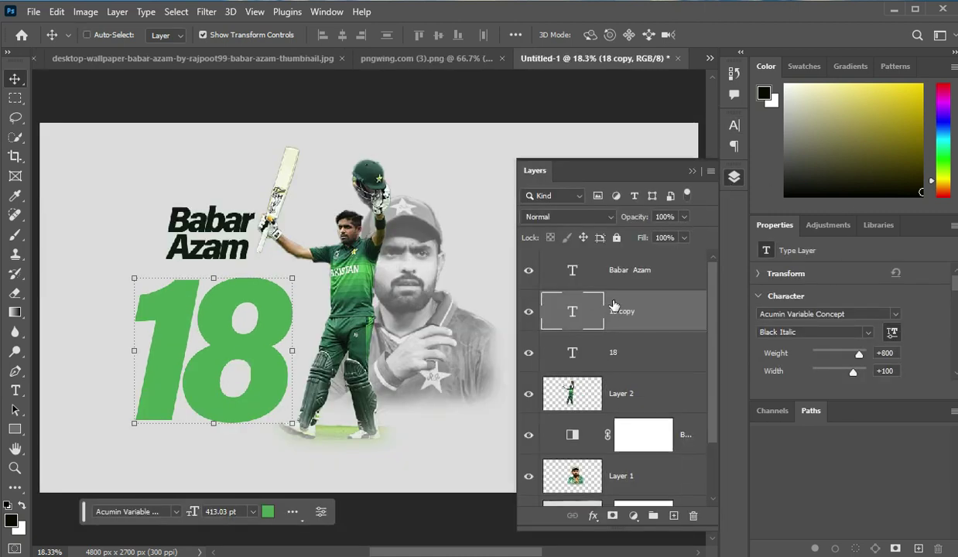
Step: Flip the copy horizontally and move it, then undo both changes
{"action": "key", "text": "ctrl+t"}
{"action": "right_click", "coordinate": [280, 274]}
{"action": "left_click", "coordinate": [317, 554]}
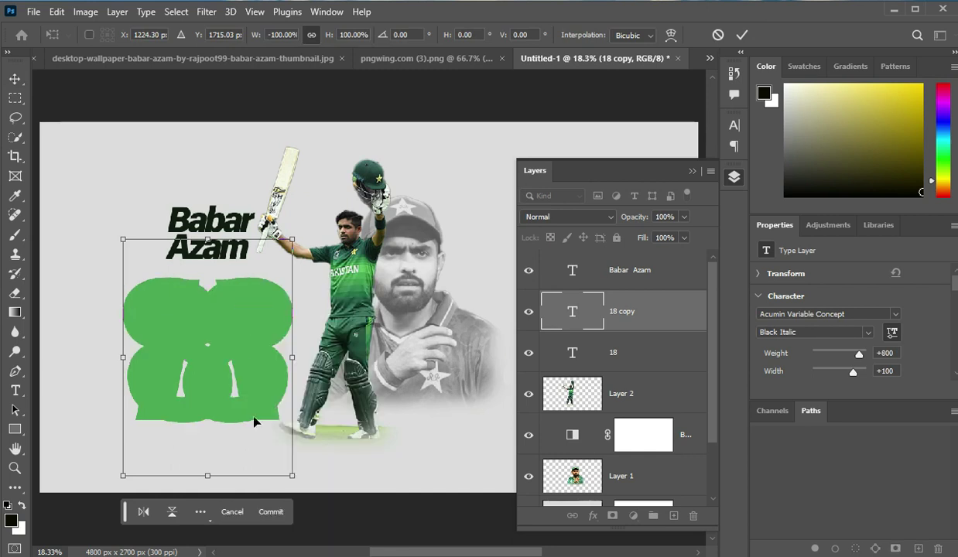
{"action": "left_click_drag", "start_coordinate": [252, 483], "coordinate": [236, 452]}
{"action": "key", "text": "ctrl+z"}
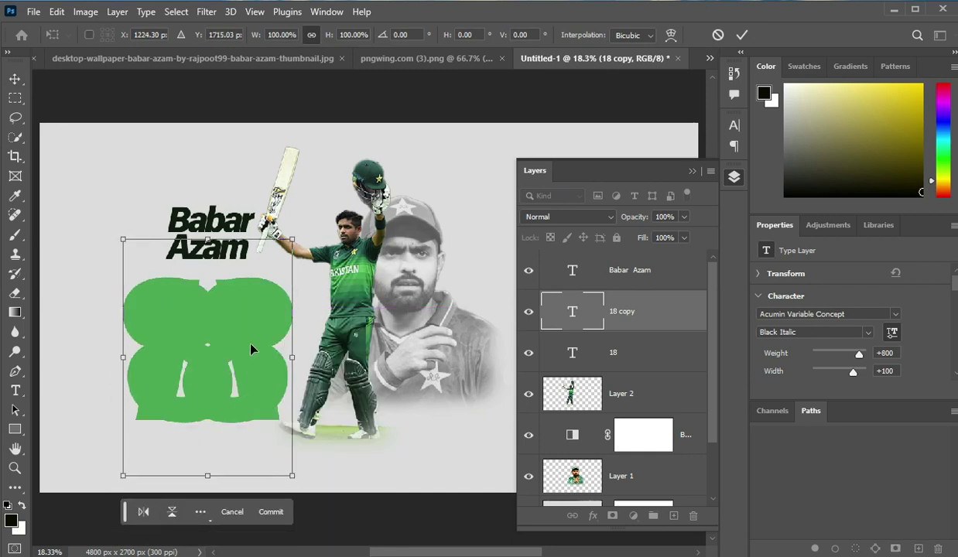
{"action": "key", "text": "ctrl+z"}
Step: Flip the copy vertically and place it directly below the original 18
{"action": "right_click", "coordinate": [246, 286]}
{"action": "left_click", "coordinate": [309, 550]}
{"action": "left_click_drag", "start_coordinate": [225, 356], "coordinate": [233, 482]}
{"action": "key", "text": "Return"}
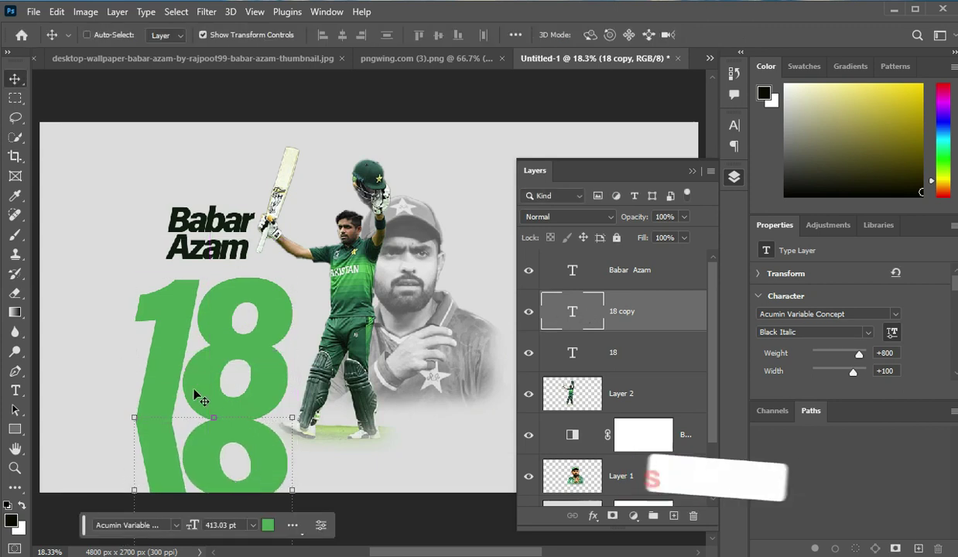
{"action": "scroll", "coordinate": [193, 391], "scroll_direction": "down", "scroll_amount": 1}
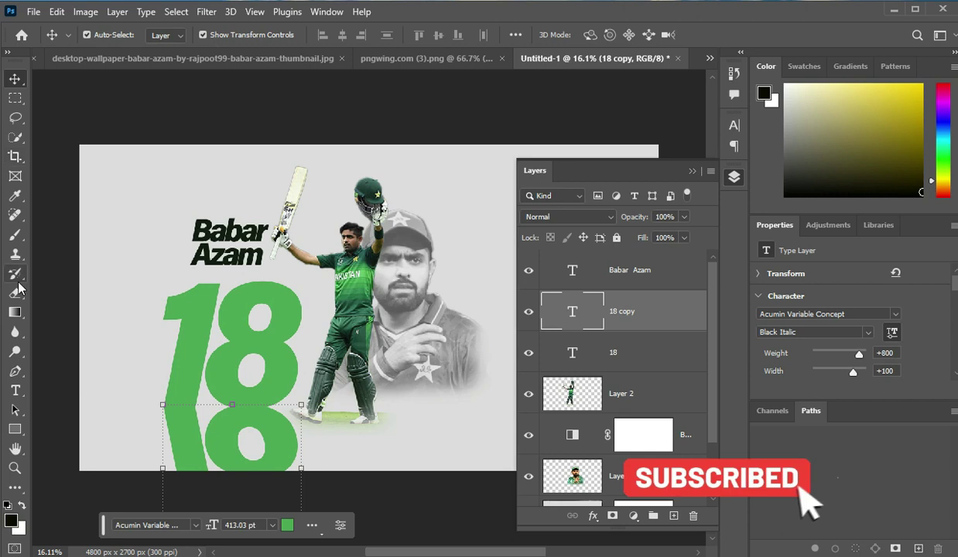
Step: Choose the Foreground to Transparent gradient and try applying it to the text copy
{"action": "left_click", "coordinate": [15, 312]}
{"action": "left_click", "coordinate": [215, 35]}
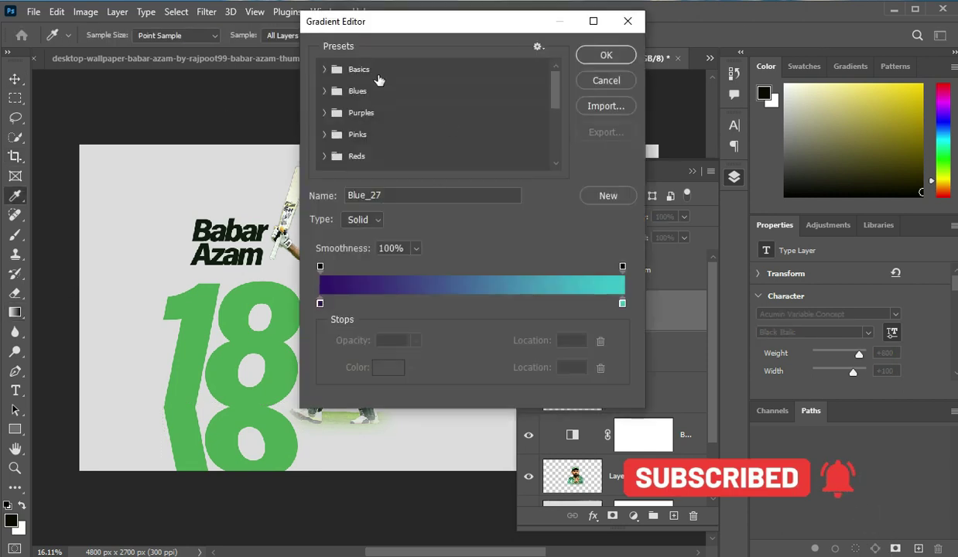
{"action": "left_click", "coordinate": [324, 70]}
{"action": "left_click", "coordinate": [513, 87]}
{"action": "key", "text": "Return"}
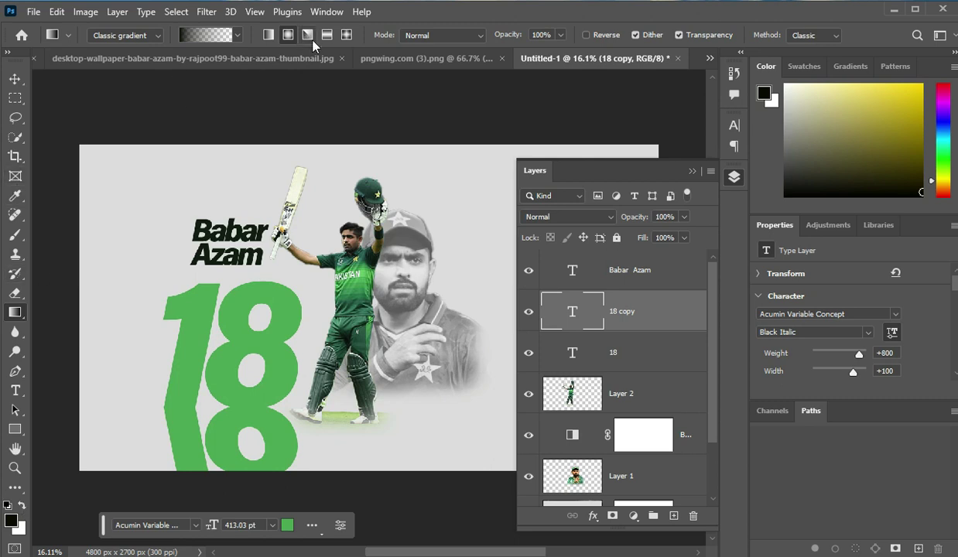
{"action": "left_click", "coordinate": [257, 299]}
{"action": "key", "text": "Return"}
Step: Add a layer mask to 18 copy and brush across it to fade the reflection
{"action": "left_click", "coordinate": [610, 516]}
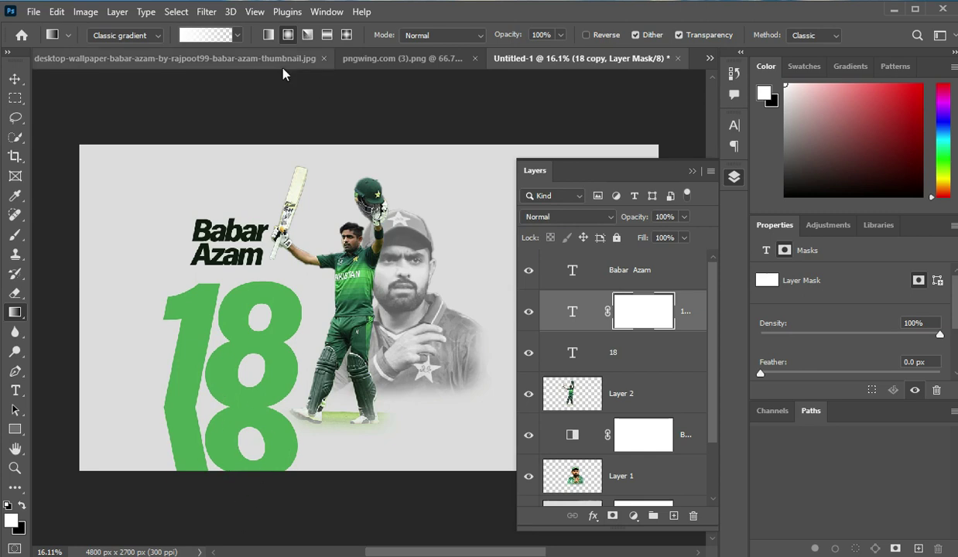
{"action": "left_click", "coordinate": [209, 35]}
{"action": "left_click", "coordinate": [325, 69]}
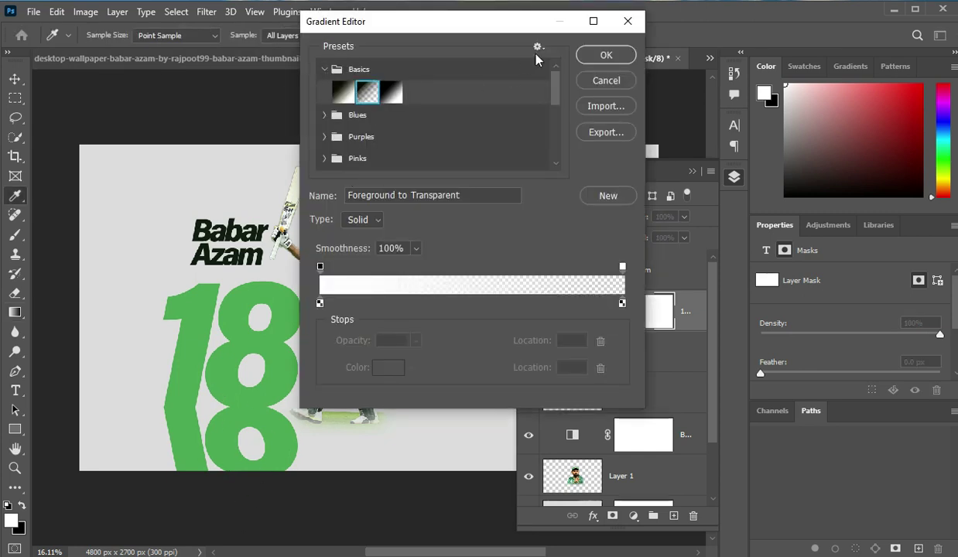
{"action": "left_click", "coordinate": [600, 55]}
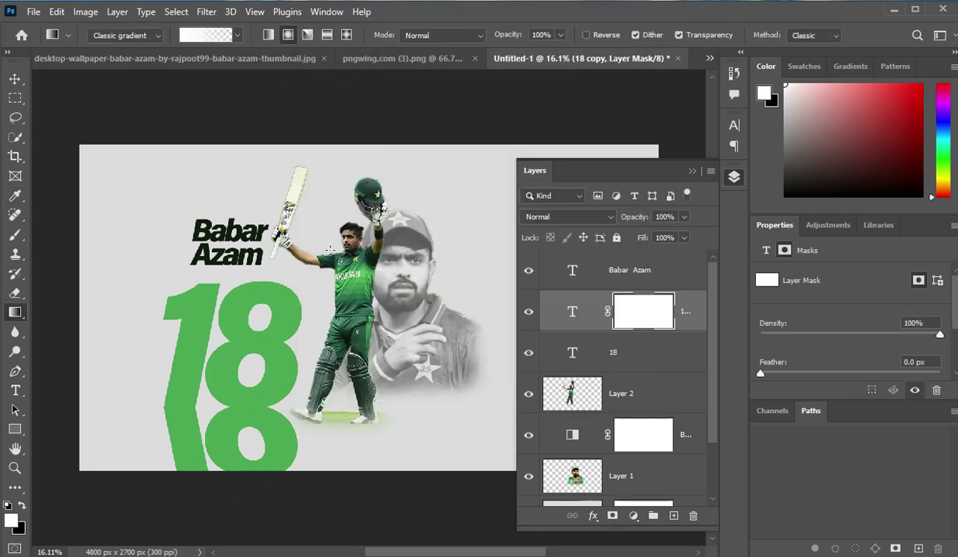
{"action": "right_click", "coordinate": [13, 238]}
{"action": "left_click", "coordinate": [65, 232]}
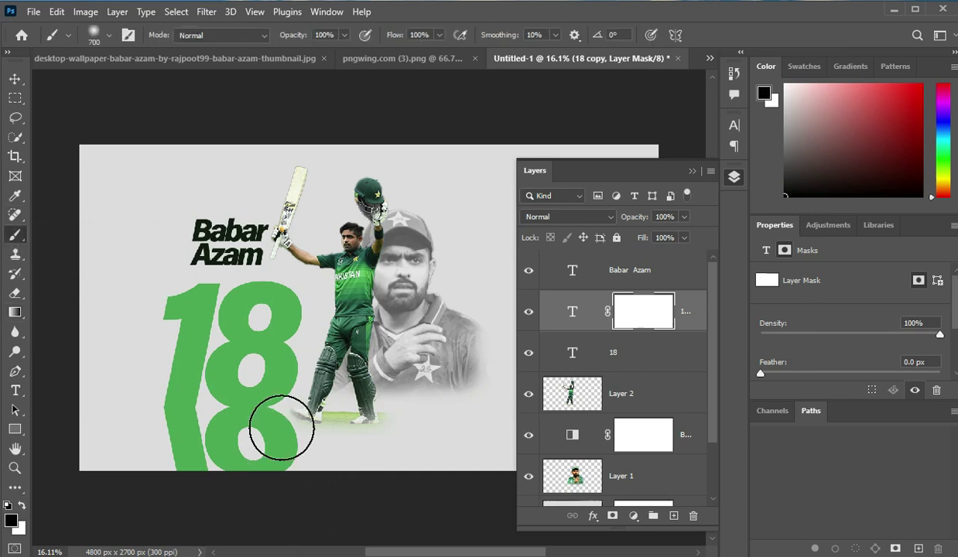
{"action": "mouse_move", "coordinate": [320, 498]}
{"action": "left_mouse_down"}
{"action": "mouse_move", "coordinate": [193, 512]}
{"action": "mouse_move", "coordinate": [165, 495]}
{"action": "mouse_move", "coordinate": [357, 513]}
{"action": "mouse_move", "coordinate": [237, 504]}
{"action": "mouse_move", "coordinate": [304, 482]}
{"action": "mouse_move", "coordinate": [153, 475]}
{"action": "mouse_move", "coordinate": [318, 494]}
{"action": "mouse_move", "coordinate": [258, 481]}
{"action": "mouse_move", "coordinate": [121, 493]}
{"action": "left_mouse_up"}
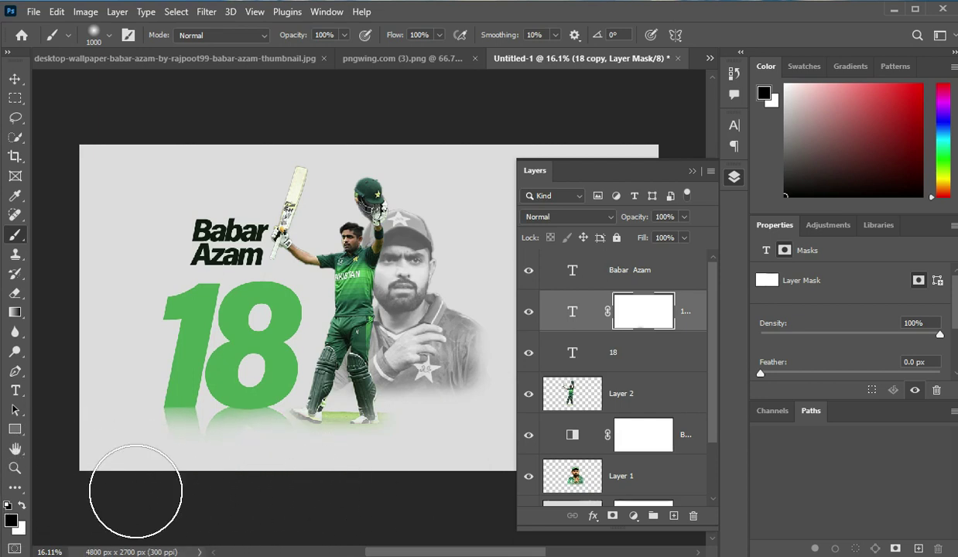